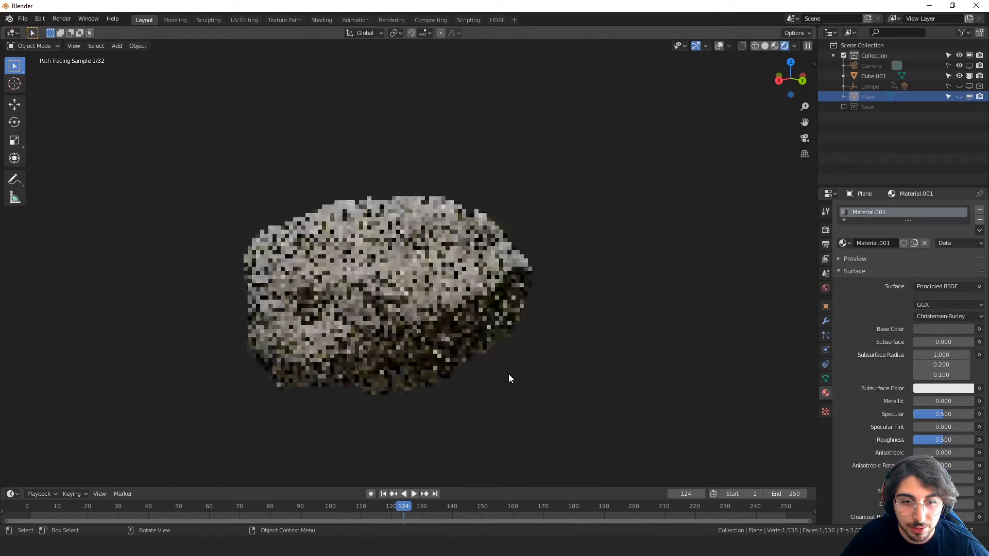
{"action": "middle_click_drag", "start_coordinate": [489, 381], "coordinate": [502, 381]}
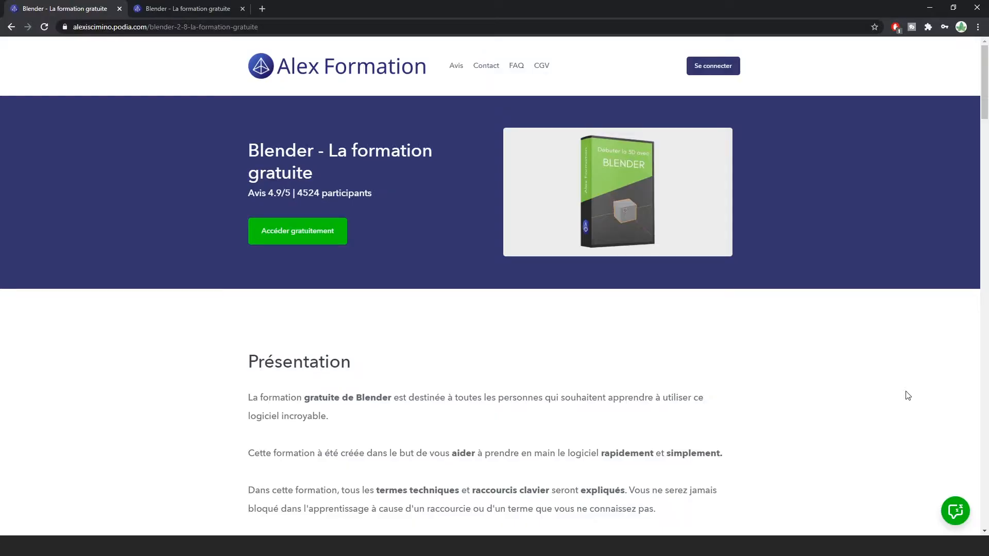
Step: Switch to the browser and examine the free Blender course's presentation page and its full lesson list
{"action": "scroll", "coordinate": [907, 396], "scroll_direction": "down", "scroll_amount": 3}
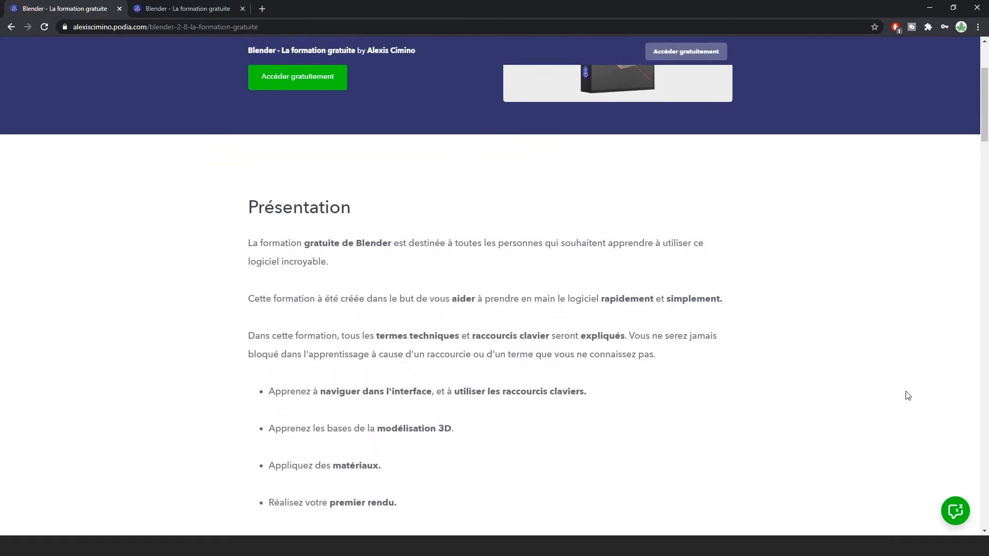
{"action": "scroll", "coordinate": [908, 396], "scroll_direction": "down", "scroll_amount": 3}
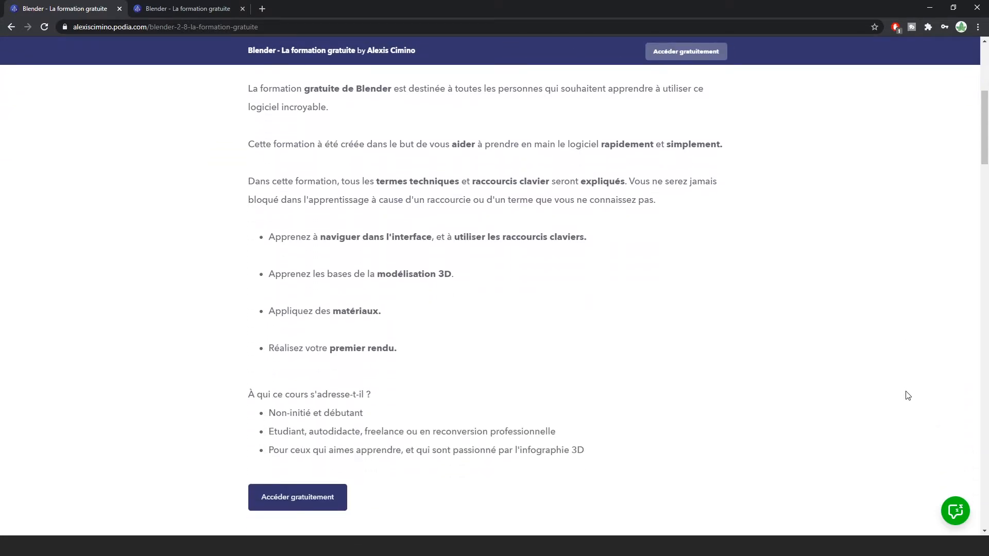
{"action": "scroll", "coordinate": [899, 400], "scroll_direction": "up", "scroll_amount": 6}
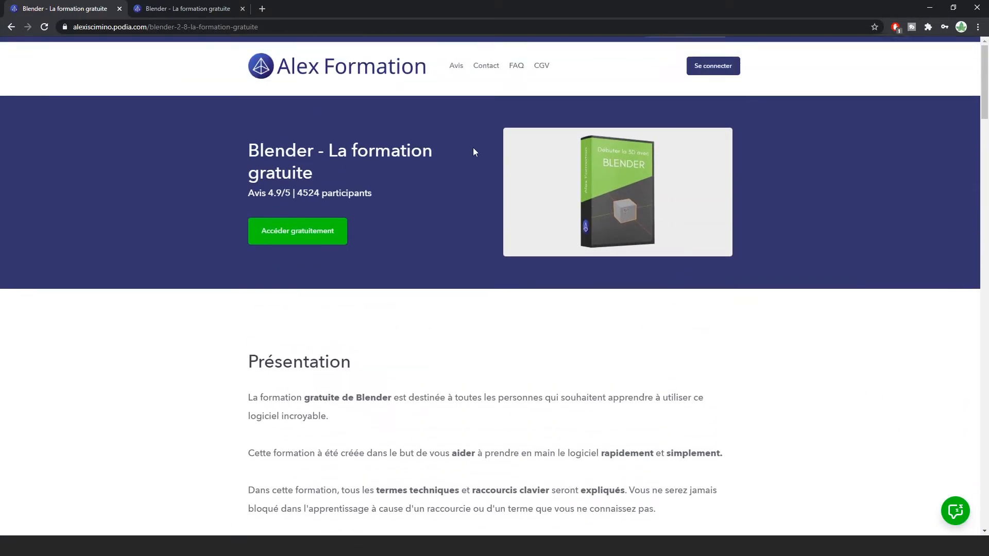
{"action": "left_click", "coordinate": [206, 9]}
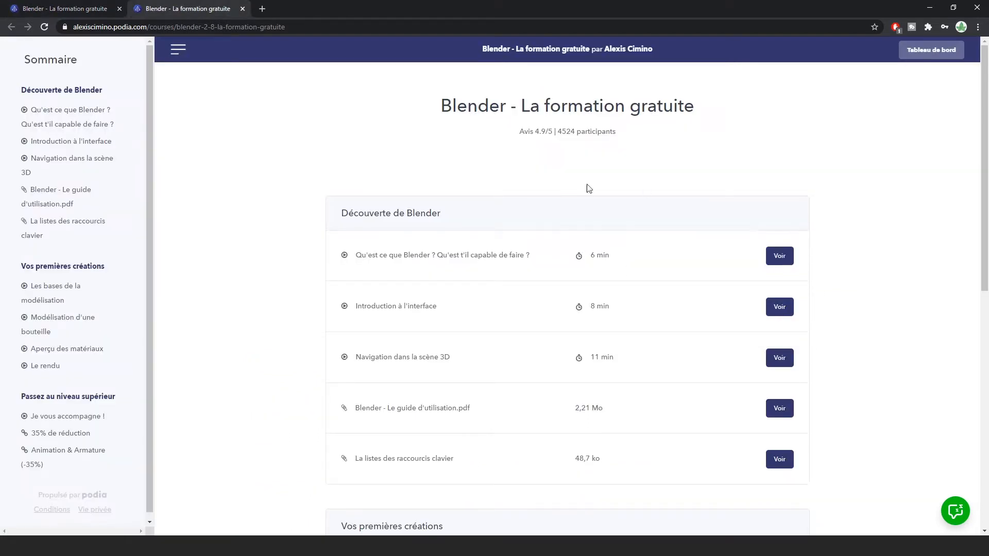
{"action": "scroll", "coordinate": [629, 415], "scroll_direction": "down", "scroll_amount": 7}
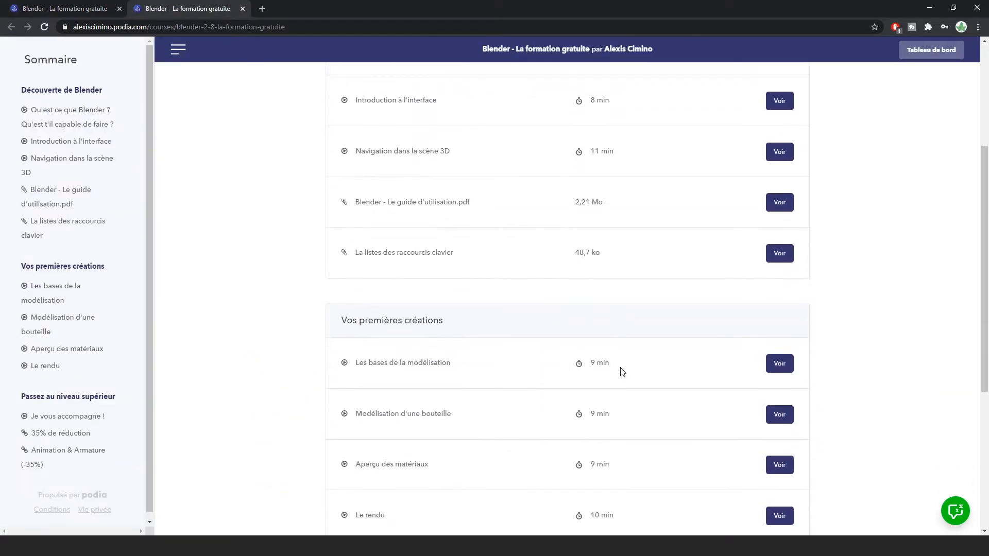
{"action": "scroll", "coordinate": [654, 398], "scroll_direction": "down", "scroll_amount": 2}
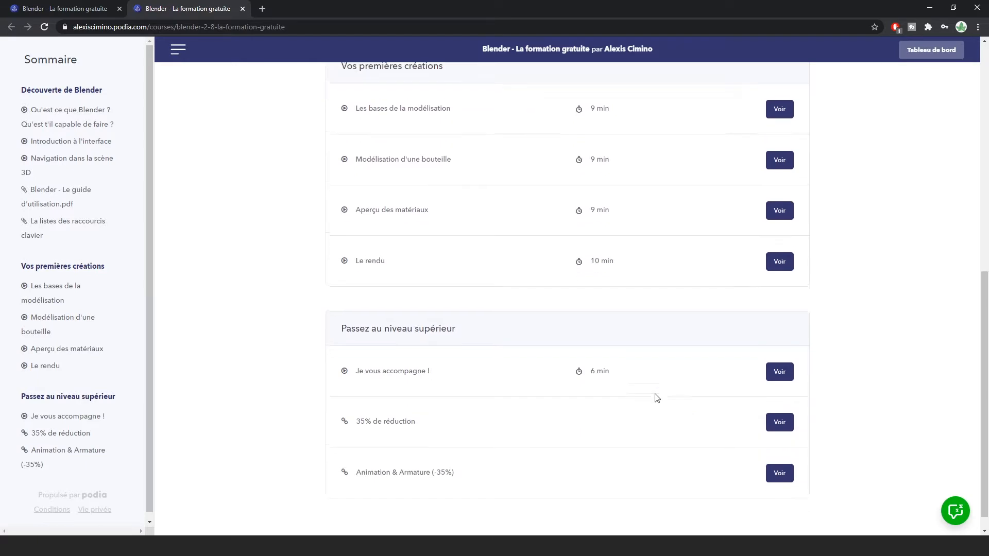
{"action": "scroll", "coordinate": [657, 398], "scroll_direction": "up", "scroll_amount": 5}
{"action": "scroll", "coordinate": [657, 398], "scroll_direction": "up", "scroll_amount": 4}
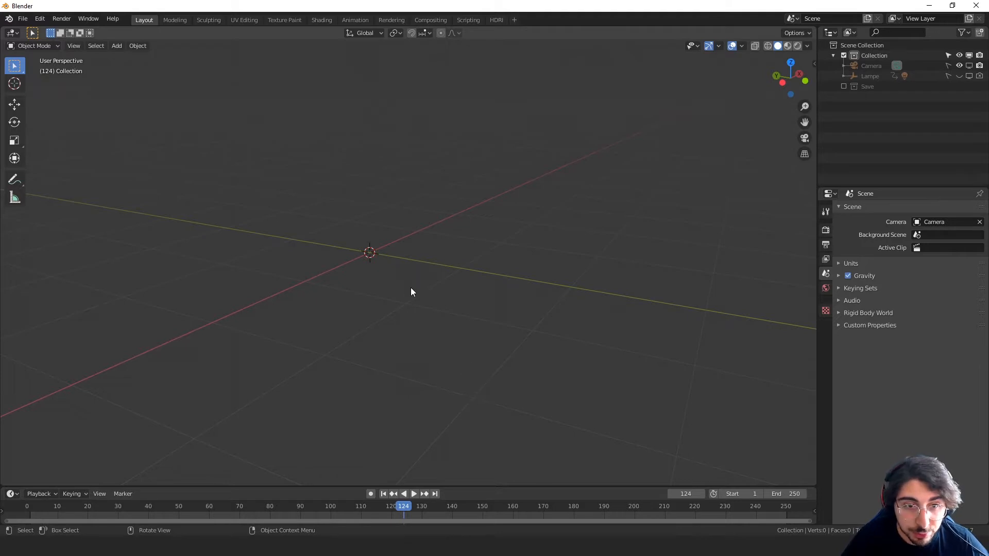
Step: Add a cube mesh at the world origin
{"action": "middle_click_drag", "start_coordinate": [411, 292], "coordinate": [462, 288], "text": "shift"}
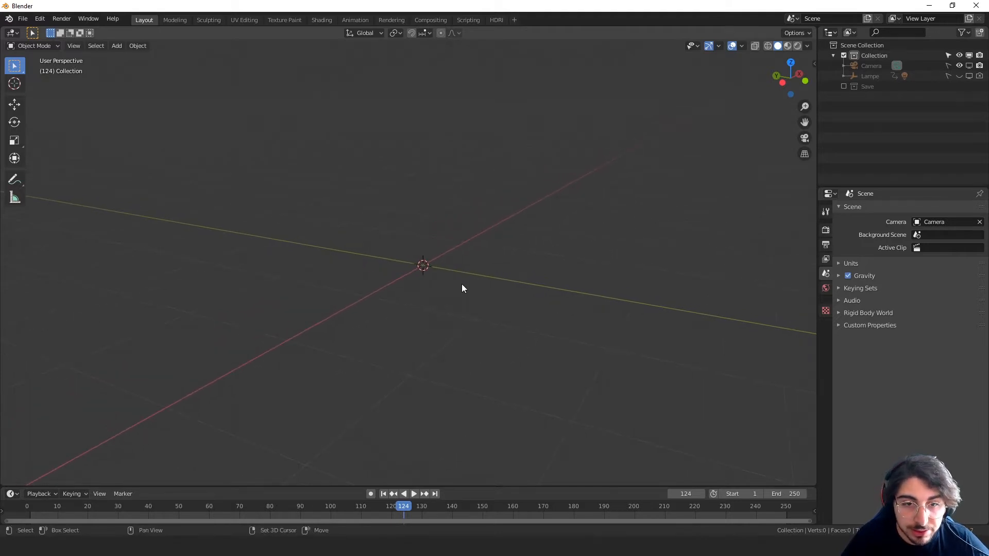
{"action": "key", "text": "shift+a"}
{"action": "mouse_move", "coordinate": [462, 285]}
{"action": "left_click", "coordinate": [530, 297]}
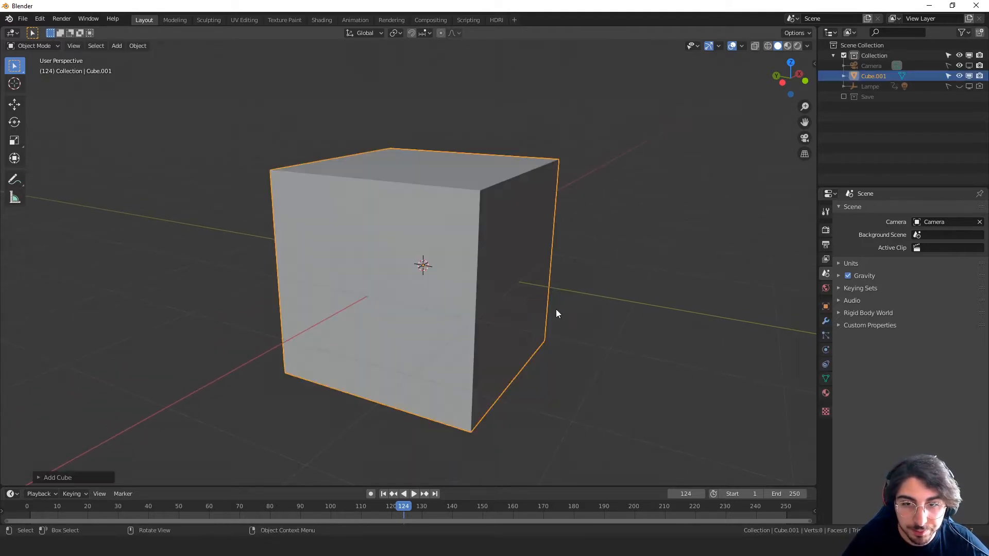
Step: Add a Subdivision Surface modifier to the cube with both viewport and render subdivisions set to 4
{"action": "left_click", "coordinate": [827, 323]}
{"action": "left_click", "coordinate": [879, 213]}
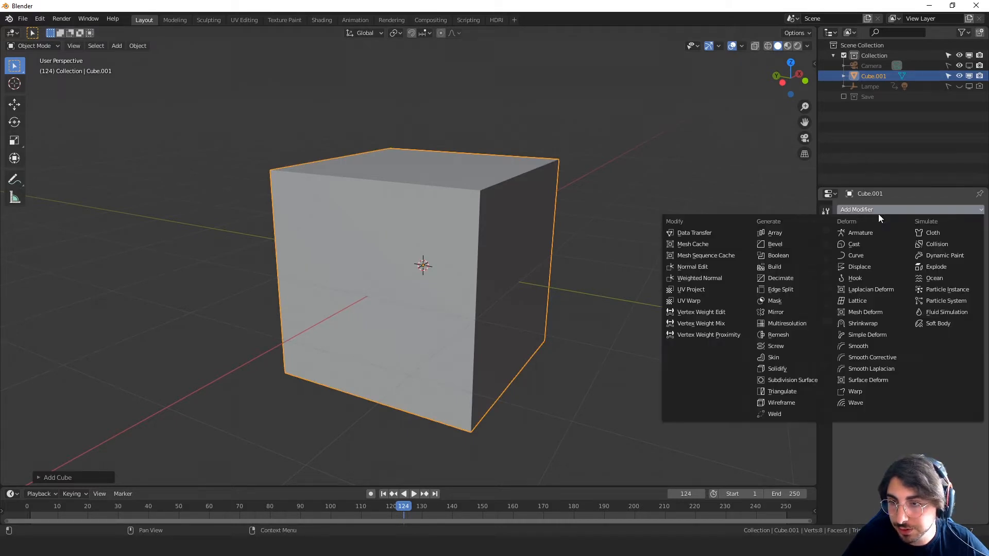
{"action": "left_click", "coordinate": [795, 381]}
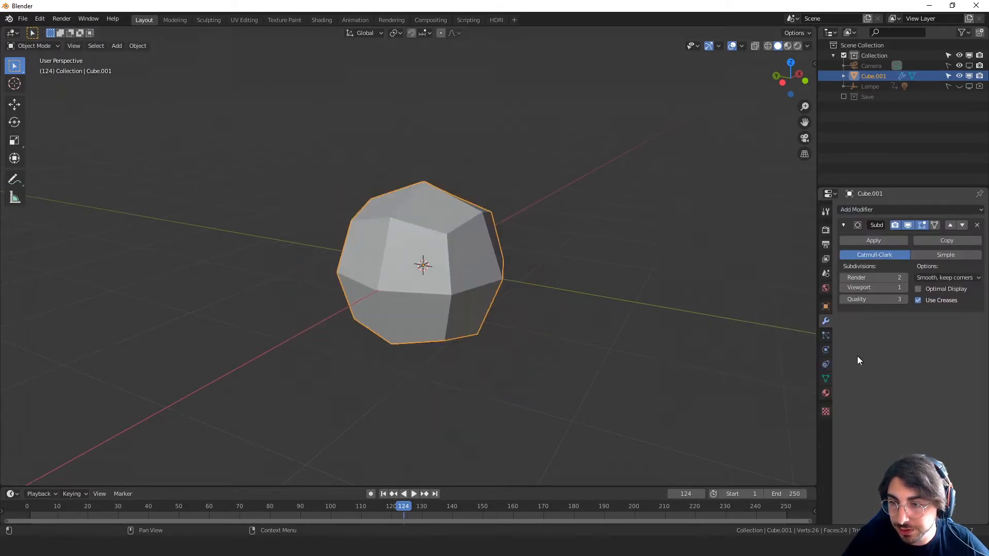
{"action": "left_click", "coordinate": [907, 288]}
{"action": "left_click", "coordinate": [907, 288]}
{"action": "left_click", "coordinate": [907, 289]}
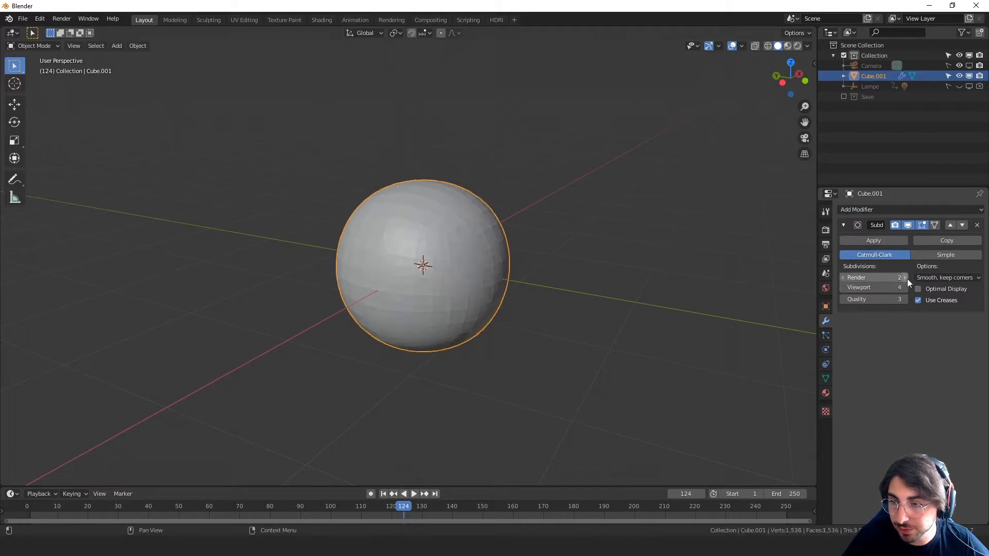
{"action": "left_click", "coordinate": [907, 278]}
{"action": "left_click", "coordinate": [907, 278]}
{"action": "left_click", "coordinate": [906, 278]}
{"action": "left_click", "coordinate": [842, 278]}
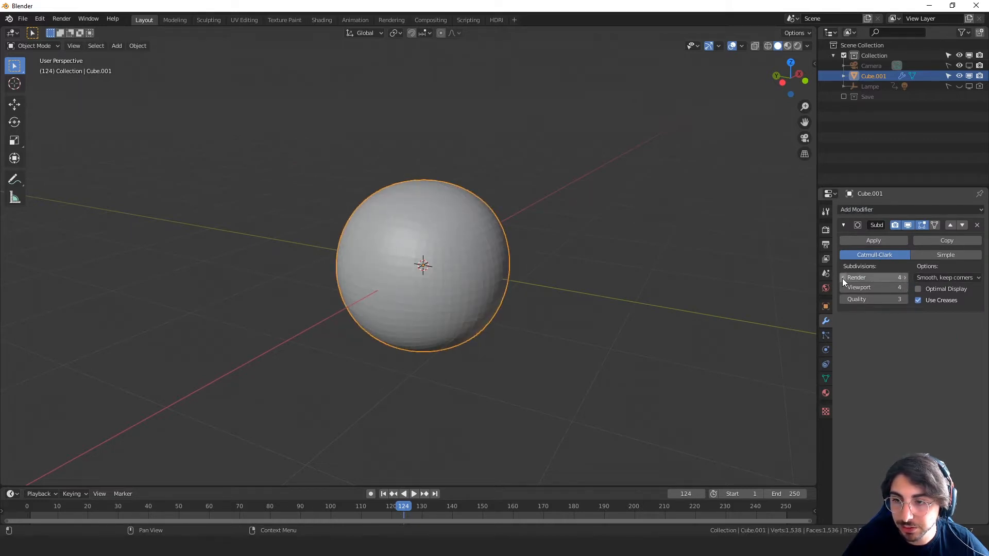
Step: Apply smooth shading to the subdivided cube
{"action": "middle_click_drag", "start_coordinate": [591, 290], "coordinate": [577, 273]}
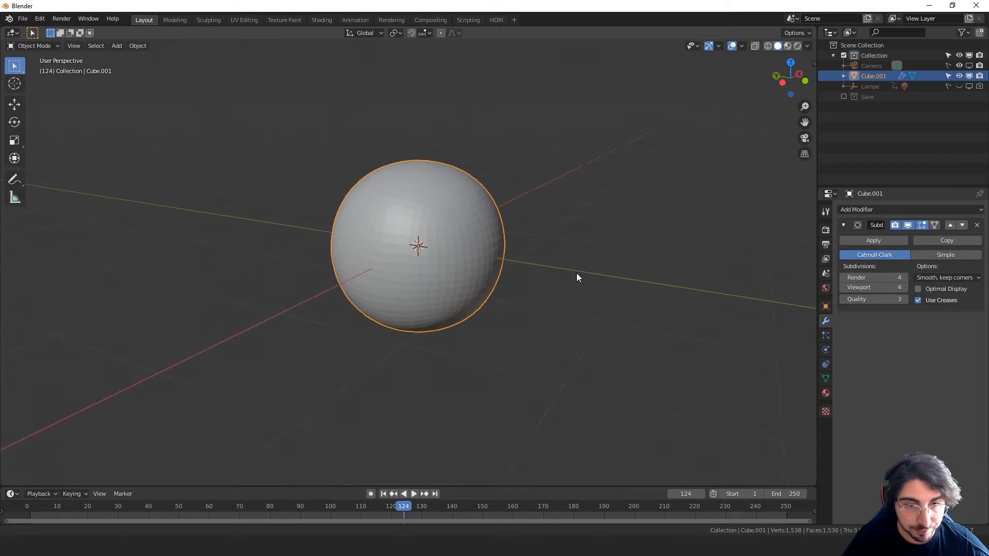
{"action": "right_click", "coordinate": [440, 215]}
{"action": "left_click", "coordinate": [440, 215]}
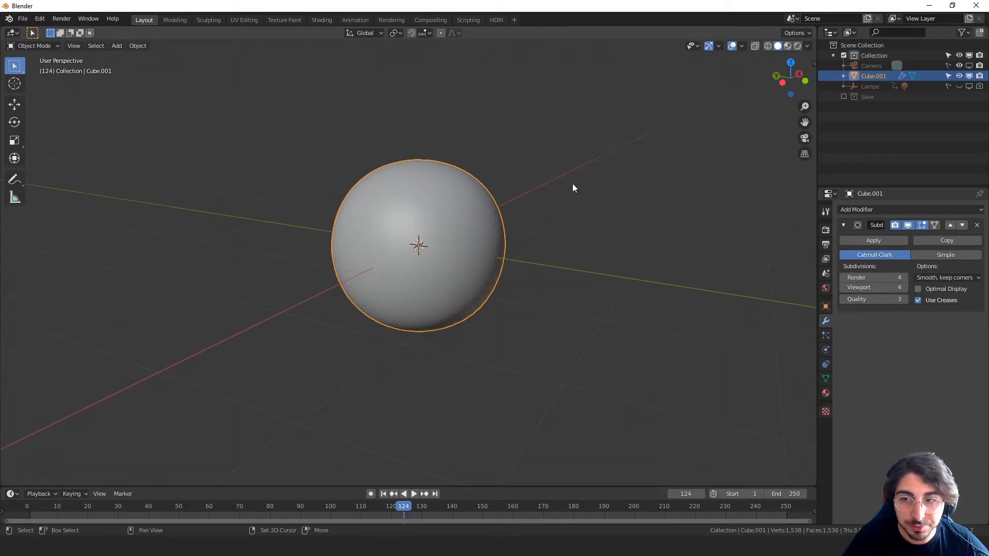
{"action": "middle_click_drag", "start_coordinate": [573, 184], "coordinate": [575, 194], "text": "shift"}
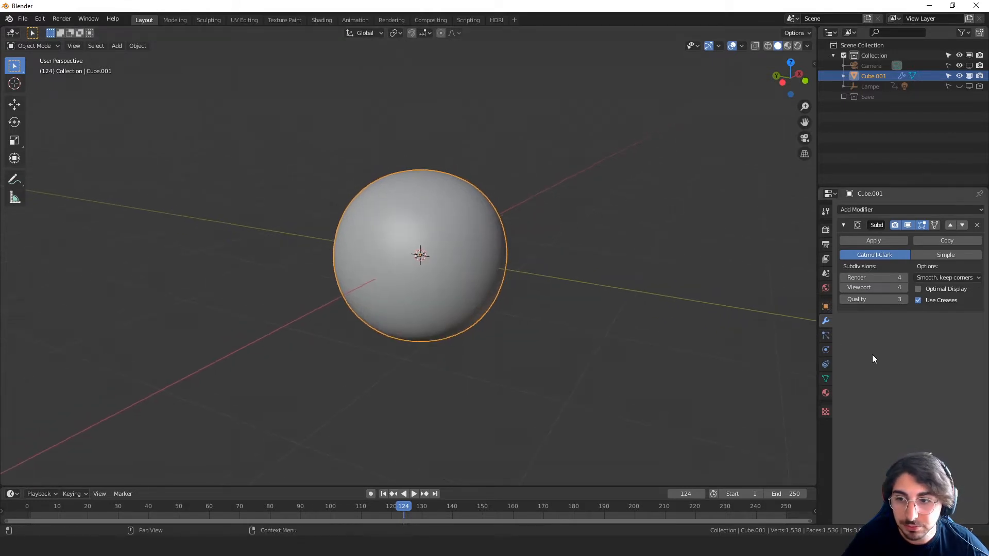
Step: Add a Displace modifier to the cube and give it a new texture of type Voronoi
{"action": "left_click", "coordinate": [880, 209]}
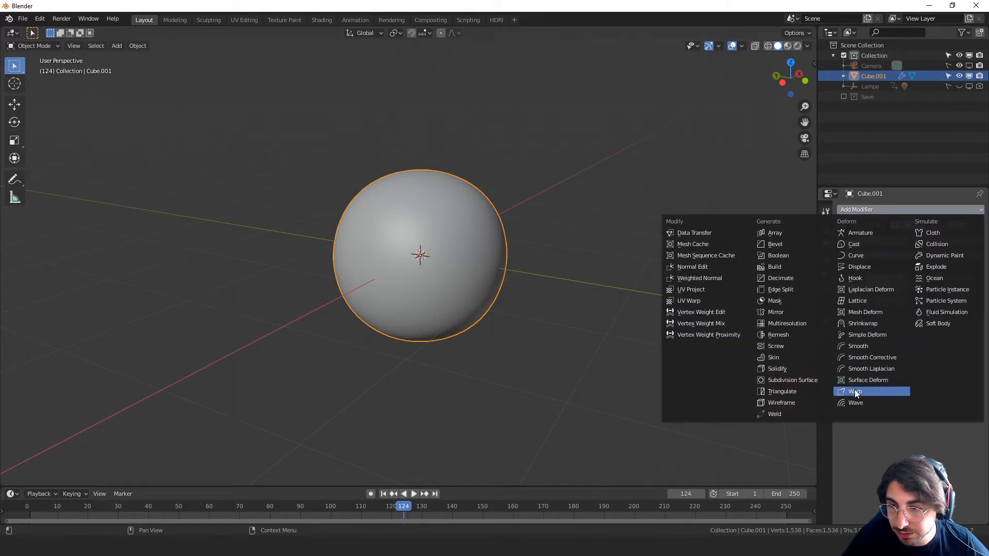
{"action": "left_click", "coordinate": [870, 267]}
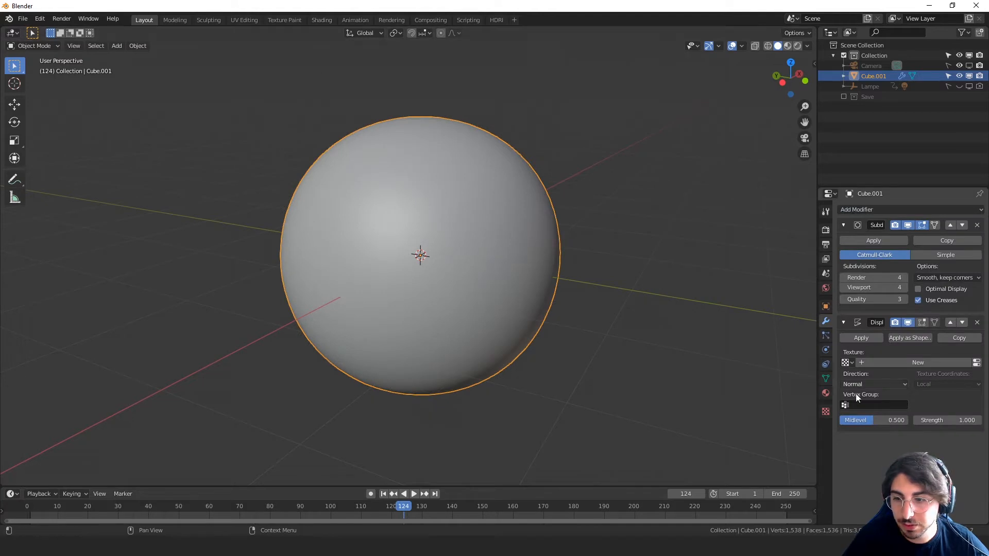
{"action": "left_click", "coordinate": [914, 362]}
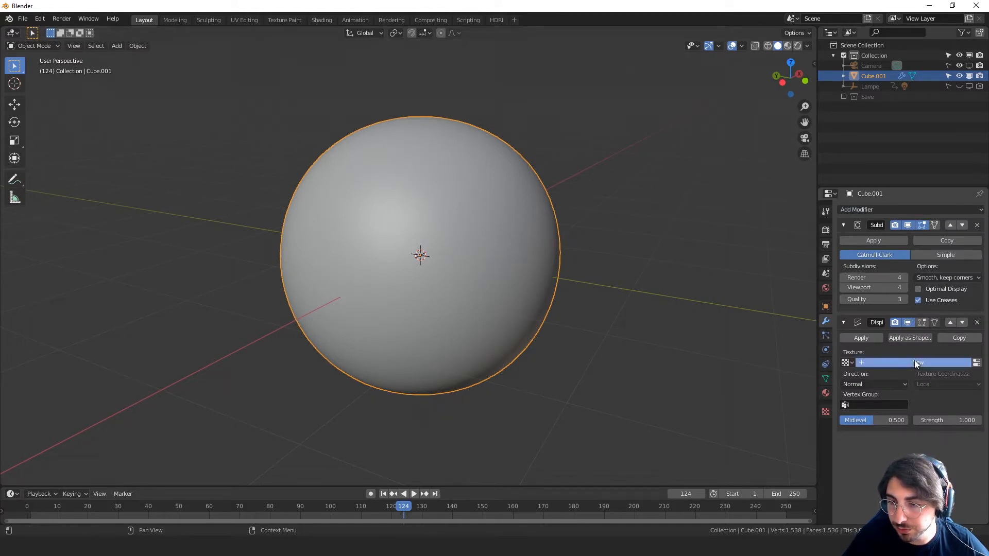
{"action": "left_click", "coordinate": [825, 413]}
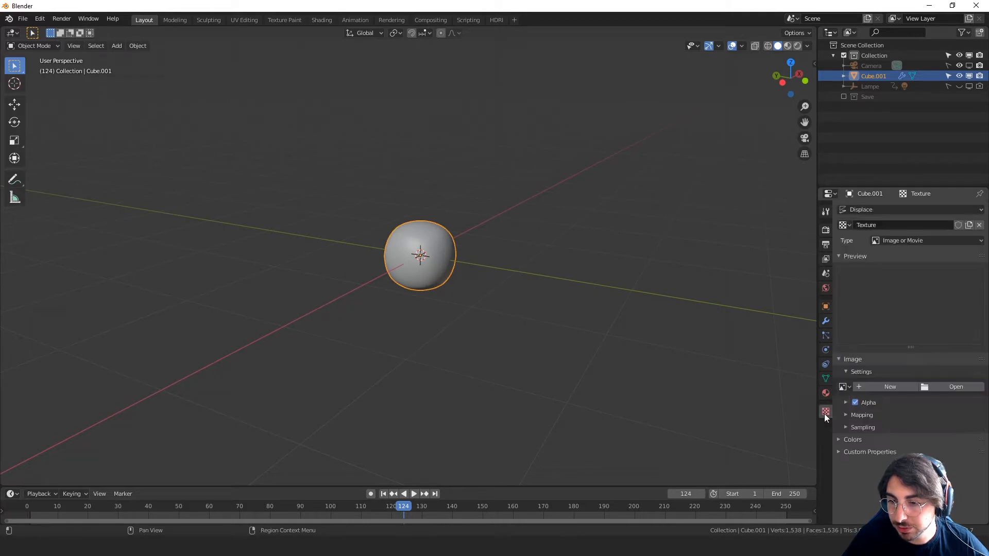
{"action": "left_click", "coordinate": [976, 242]}
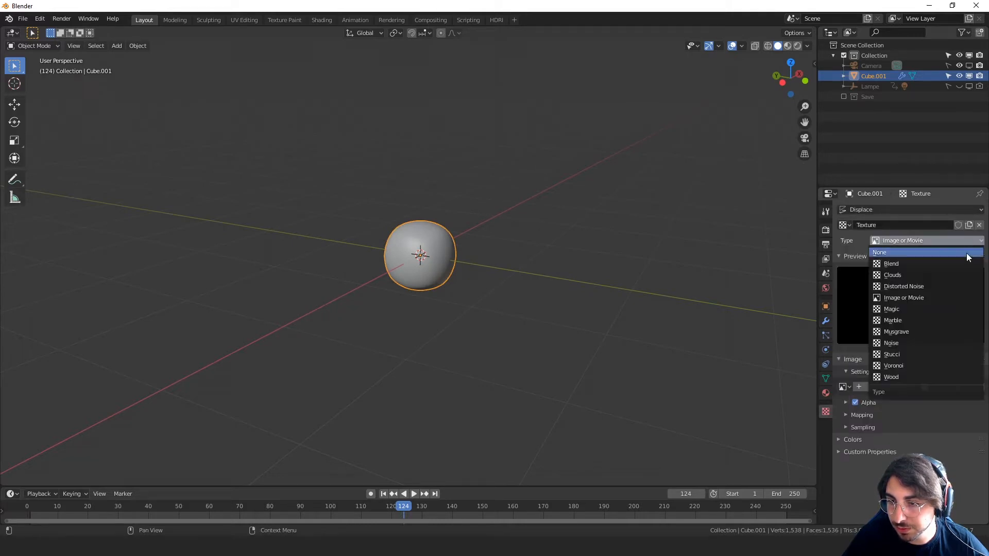
{"action": "left_click", "coordinate": [911, 367]}
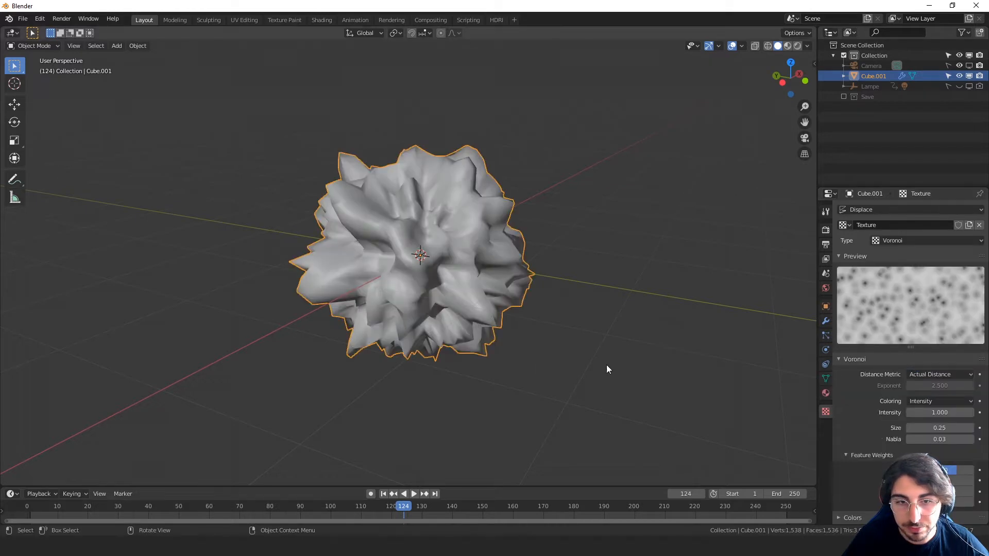
Step: Set the Voronoi texture's intensity to 0.370 to soften the displacement
{"action": "mouse_move", "coordinate": [607, 365]}
{"action": "middle_mouse_down"}
{"action": "mouse_move", "coordinate": [523, 352]}
{"action": "mouse_move", "coordinate": [601, 357]}
{"action": "middle_mouse_up"}
{"action": "scroll", "coordinate": [602, 357], "scroll_direction": "up", "scroll_amount": 2}
{"action": "middle_click_drag", "start_coordinate": [621, 295], "coordinate": [566, 335], "text": "shift"}
{"action": "scroll", "coordinate": [649, 328], "scroll_direction": "down", "scroll_amount": 2}
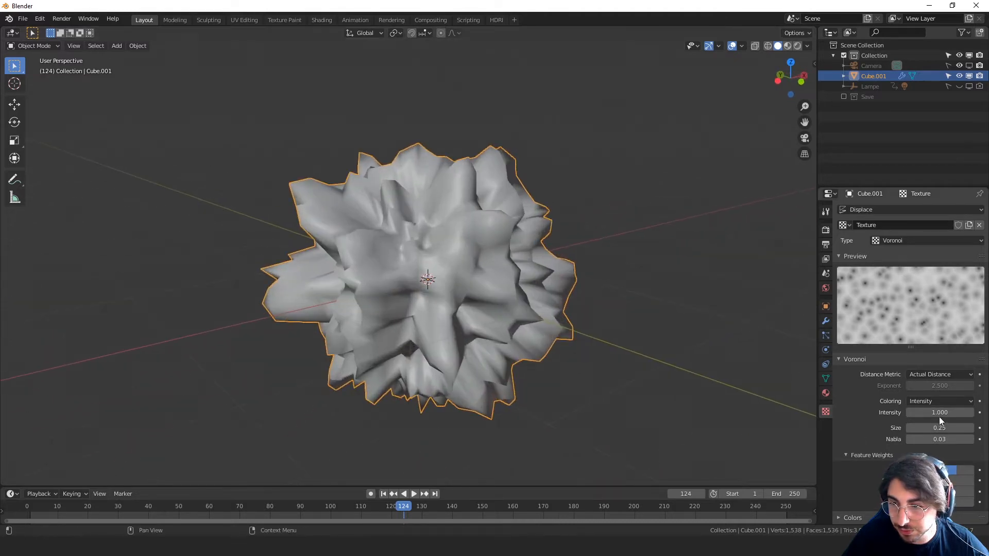
{"action": "left_click_drag", "start_coordinate": [938, 417], "coordinate": [893, 416]}
{"action": "middle_click_drag", "start_coordinate": [589, 345], "coordinate": [503, 330]}
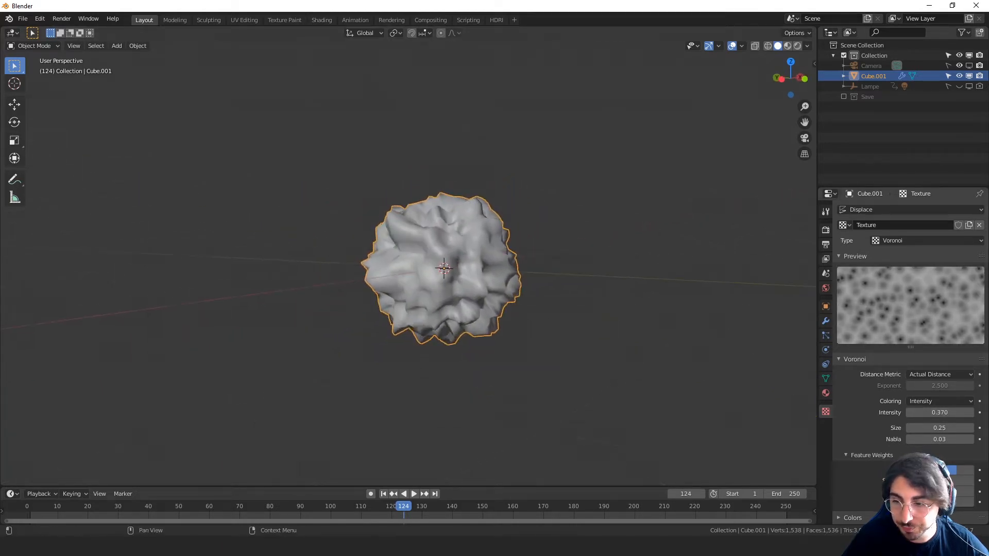
Step: Lower the contrast in the Voronoi texture's colour settings
{"action": "scroll", "coordinate": [856, 485], "scroll_direction": "down", "scroll_amount": 1}
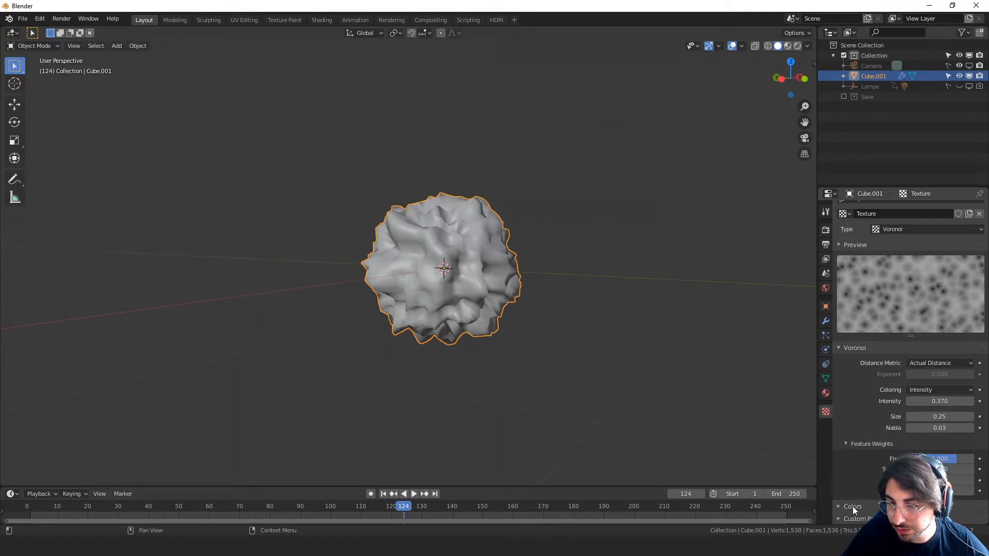
{"action": "left_click", "coordinate": [853, 506]}
{"action": "scroll", "coordinate": [848, 469], "scroll_direction": "down", "scroll_amount": 5}
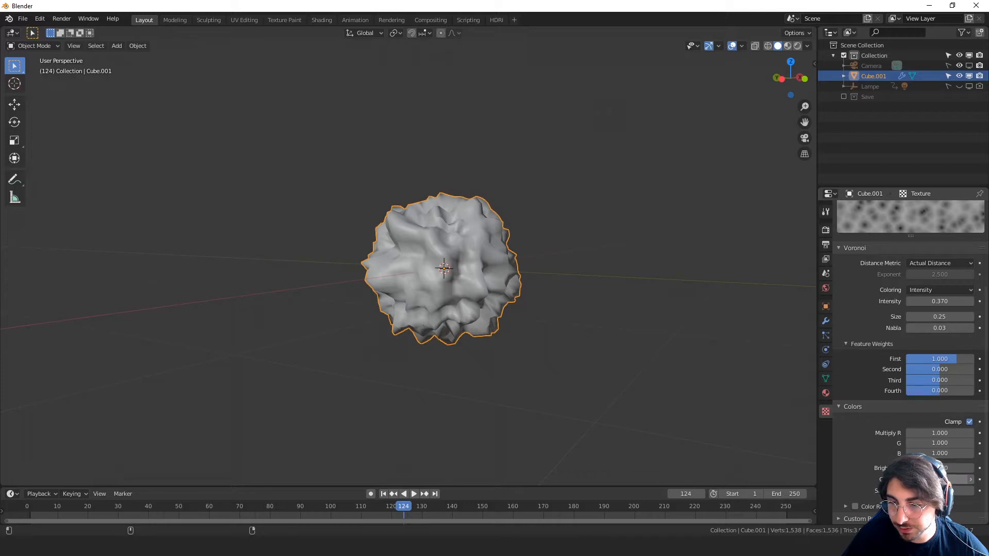
{"action": "left_click_drag", "start_coordinate": [940, 480], "coordinate": [913, 480]}
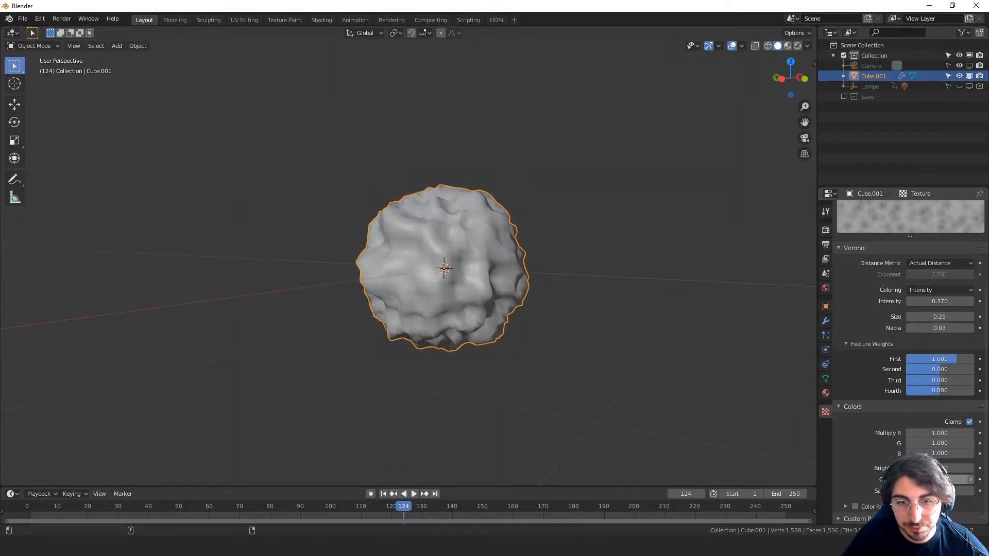
{"action": "middle_click_drag", "start_coordinate": [670, 279], "coordinate": [582, 281]}
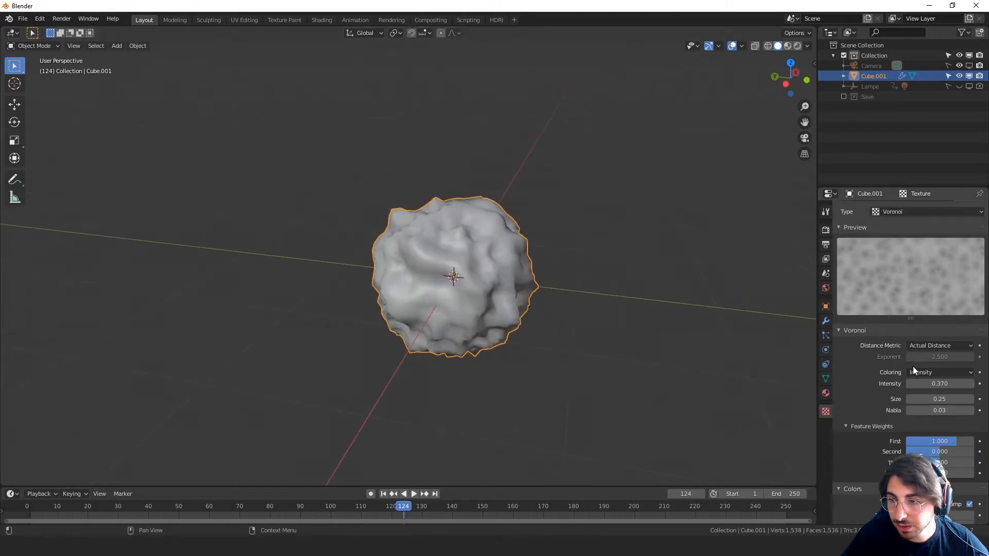
Step: Set the Voronoi texture's size to 0.64 for broader rock facets
{"action": "scroll", "coordinate": [913, 366], "scroll_direction": "up", "scroll_amount": 4}
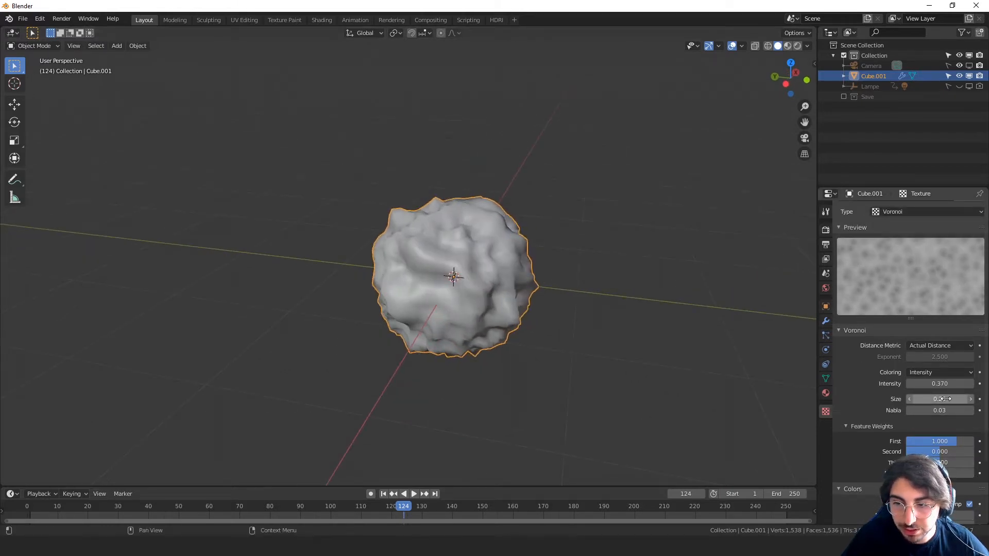
{"action": "left_click_drag", "start_coordinate": [940, 399], "coordinate": [975, 400]}
{"action": "middle_click_drag", "start_coordinate": [515, 286], "coordinate": [609, 289]}
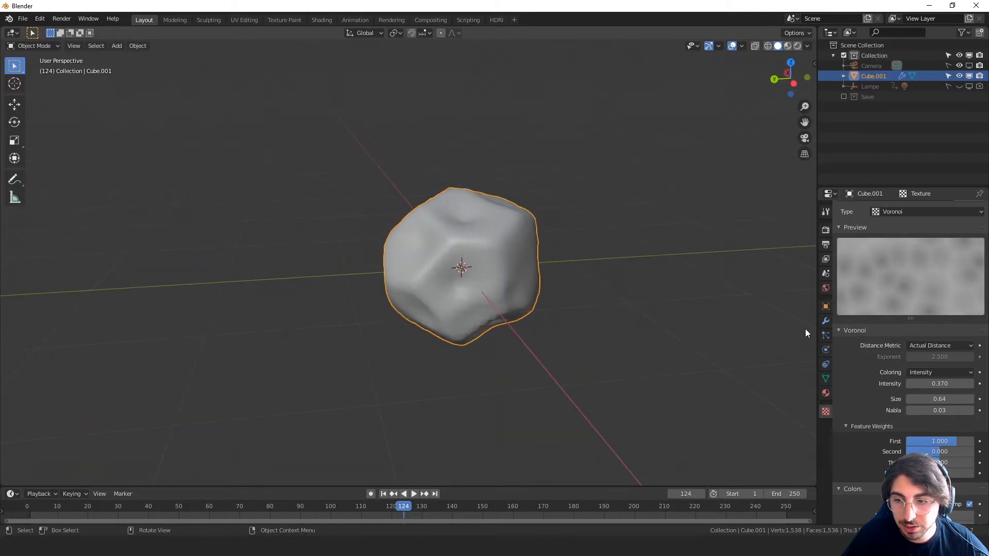
Step: Show the Displace modifier's effect during mesh editing and put the cube in Edit Mode with face selection
{"action": "left_click", "coordinate": [826, 321]}
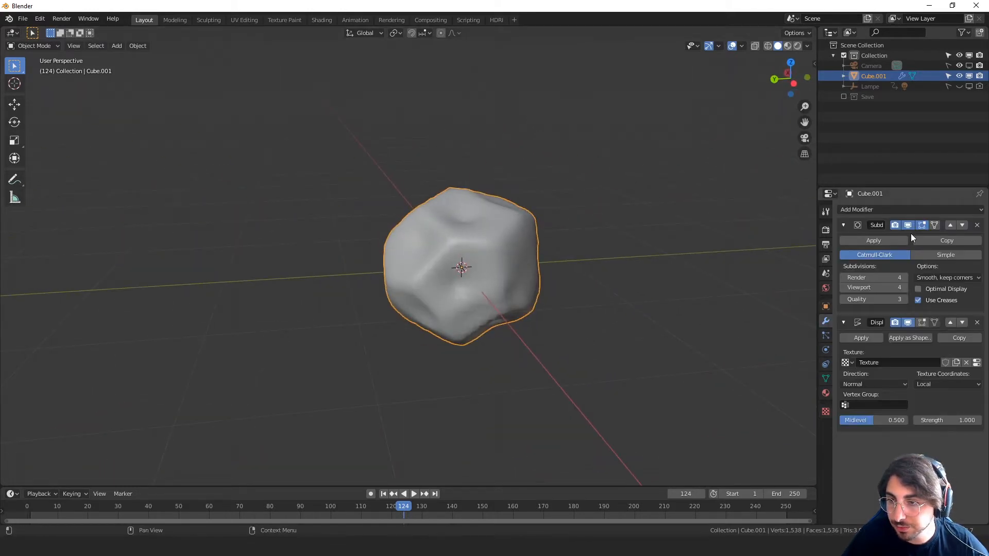
{"action": "left_click", "coordinate": [922, 324]}
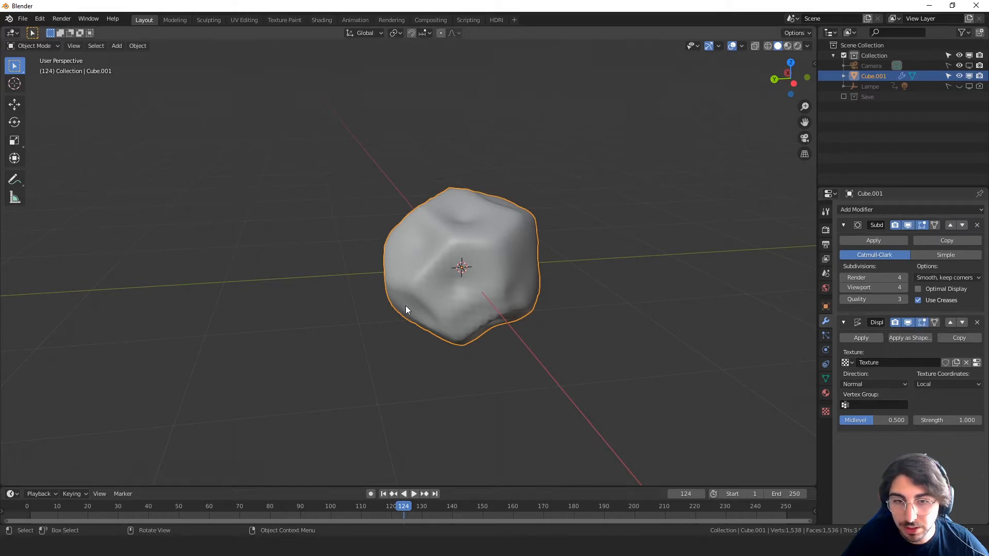
{"action": "mouse_move", "coordinate": [406, 305]}
{"action": "middle_mouse_down"}
{"action": "mouse_move", "coordinate": [572, 311]}
{"action": "mouse_move", "coordinate": [519, 305]}
{"action": "mouse_move", "coordinate": [519, 327]}
{"action": "mouse_move", "coordinate": [401, 293]}
{"action": "middle_mouse_up"}
{"action": "key", "text": "Tab"}
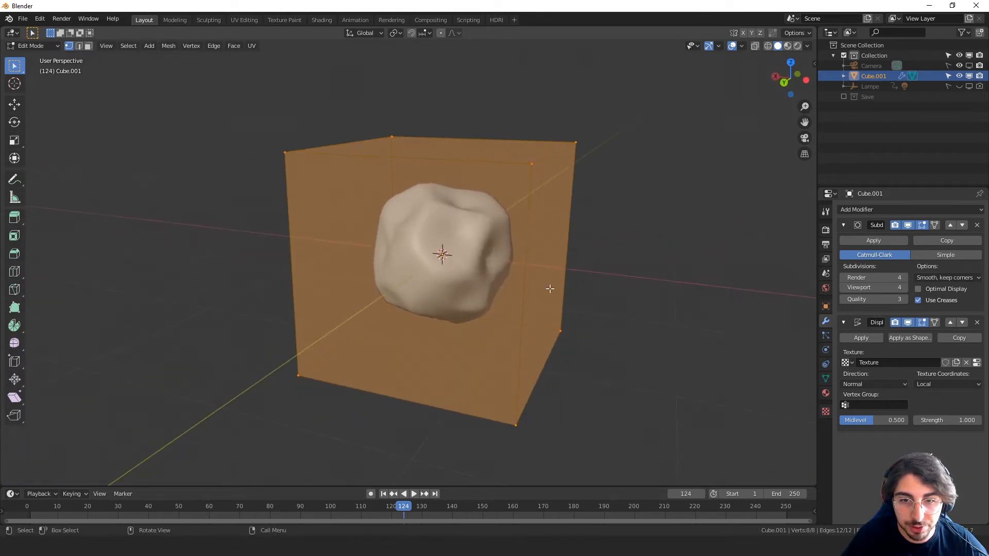
{"action": "left_click", "coordinate": [88, 45]}
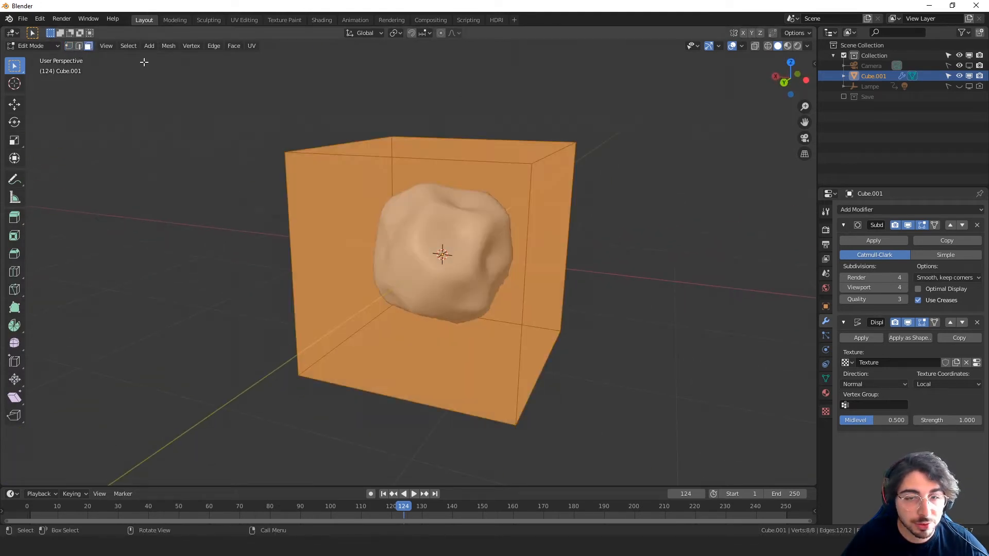
Step: Stretch the cube into an elongated rock by moving one side face about 1.1 m outward along the global X axis
{"action": "left_click", "coordinate": [558, 266]}
{"action": "key", "text": "g"}
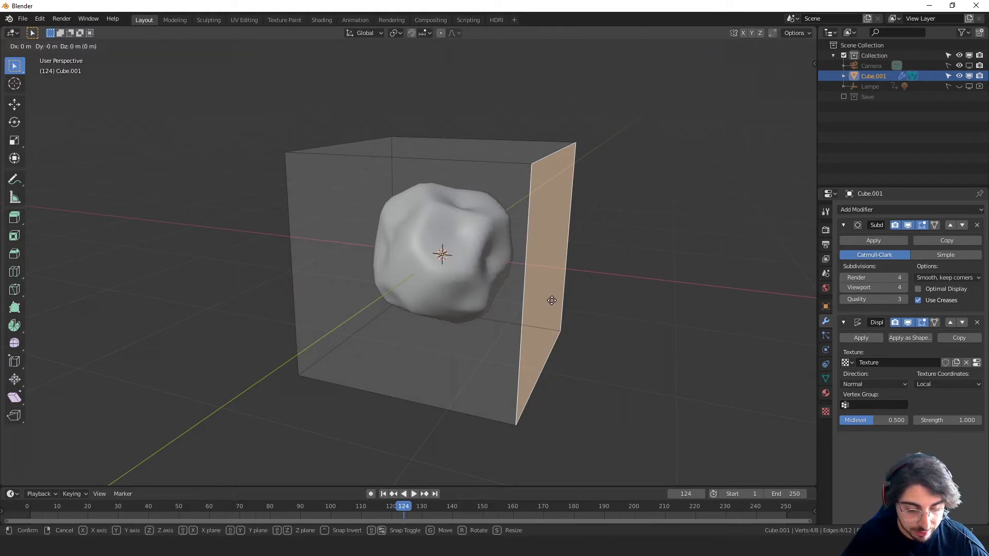
{"action": "key", "text": "x"}
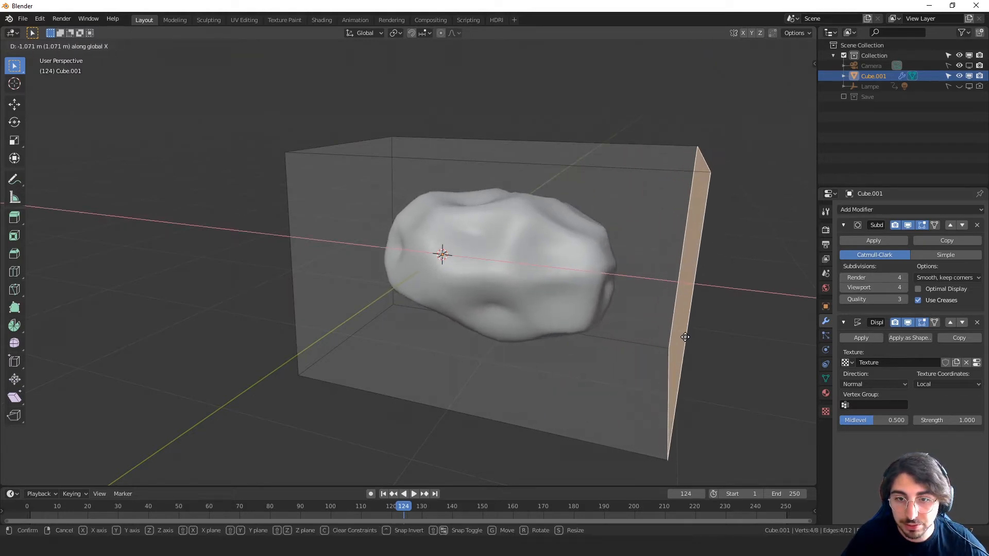
{"action": "left_click", "coordinate": [691, 338]}
{"action": "middle_click_drag", "start_coordinate": [677, 323], "coordinate": [670, 352]}
Step: Slightly lower the contrast in the Voronoi texture's colour settings
{"action": "left_click", "coordinate": [826, 412]}
{"action": "scroll", "coordinate": [687, 352], "scroll_direction": "up", "scroll_amount": 4}
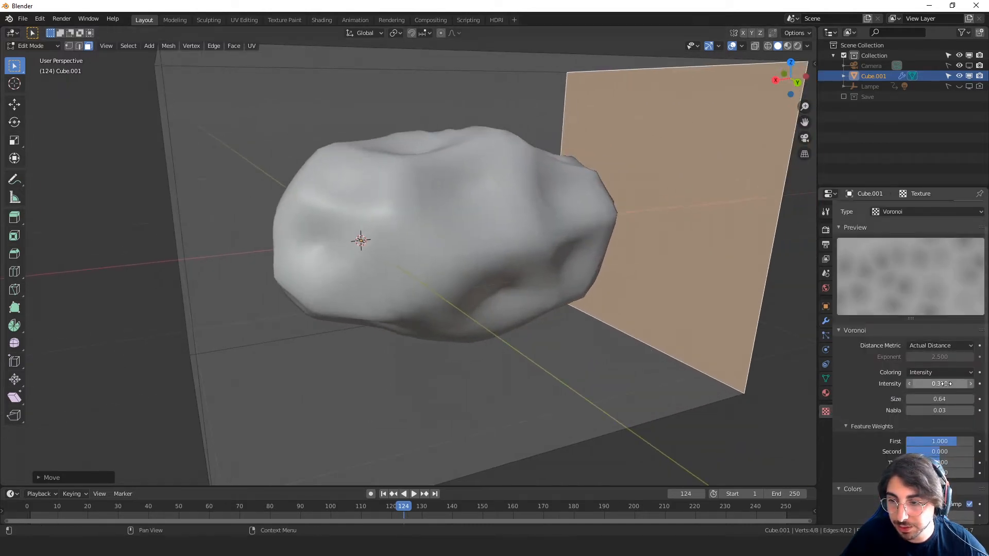
{"action": "scroll", "coordinate": [945, 384], "scroll_direction": "down", "scroll_amount": 4}
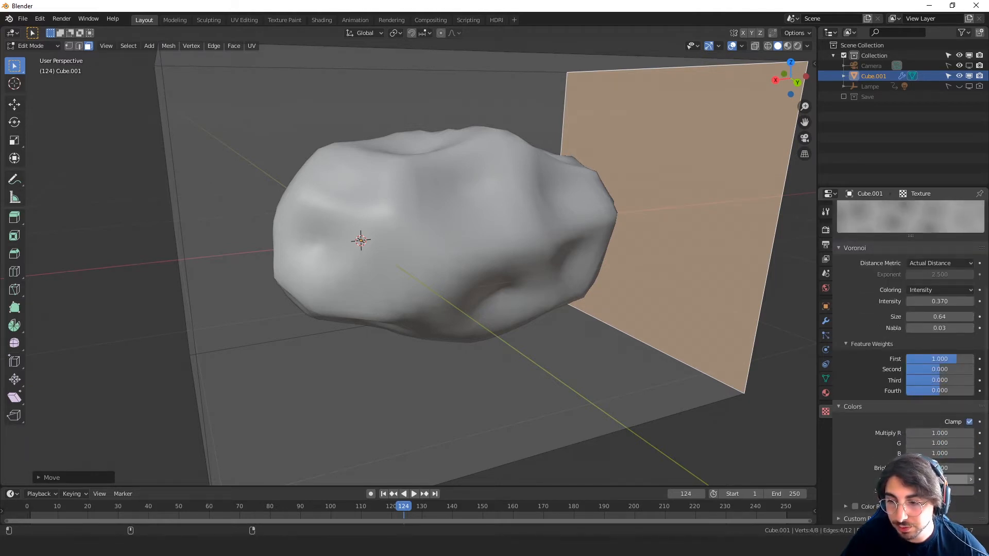
{"action": "mouse_move", "coordinate": [940, 480]}
{"action": "left_mouse_down"}
{"action": "mouse_move", "coordinate": [926, 480]}
{"action": "mouse_move", "coordinate": [935, 480]}
{"action": "left_mouse_up"}
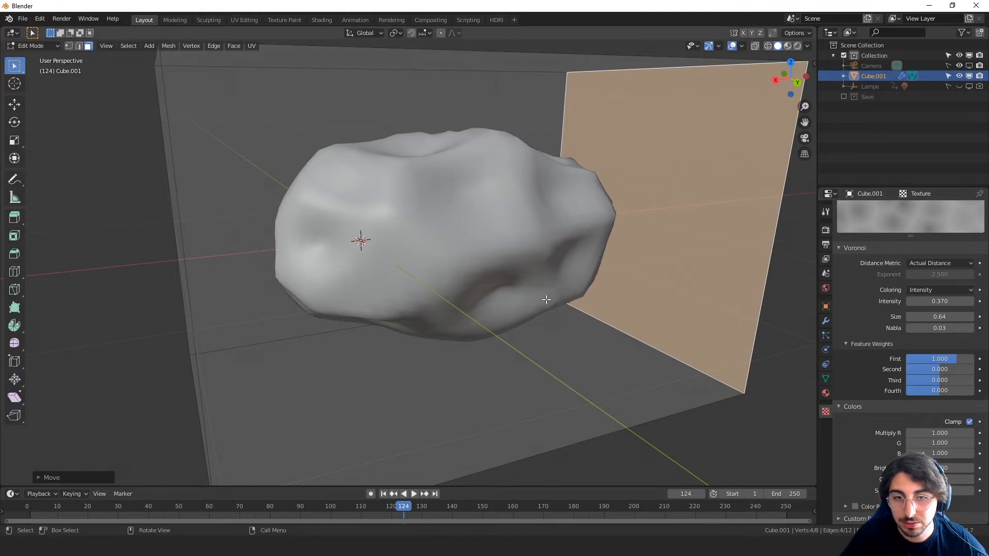
Step: Set the Voronoi texture's size to 0.57 for finer bumps on the elongated rock
{"action": "middle_click_drag", "start_coordinate": [545, 296], "coordinate": [358, 293]}
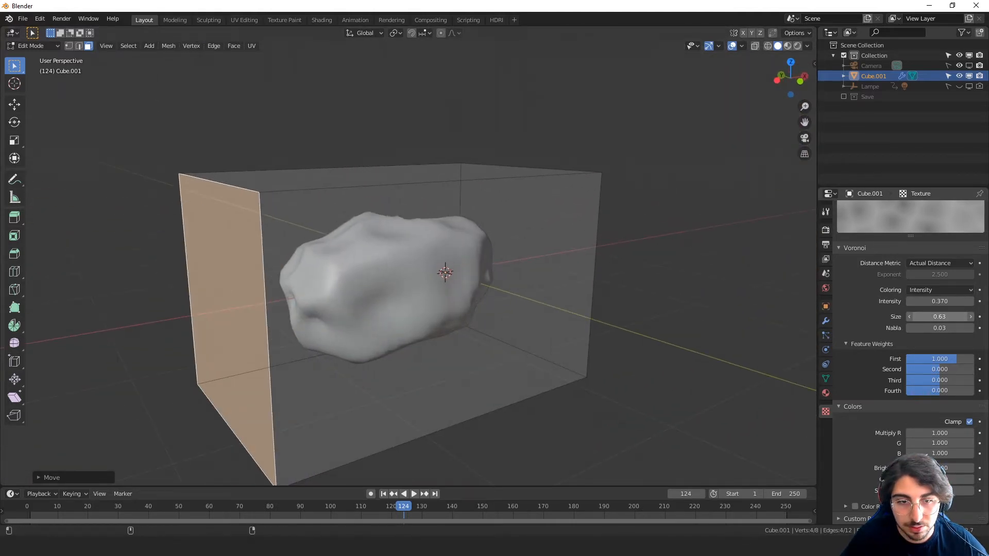
{"action": "left_click_drag", "start_coordinate": [940, 316], "coordinate": [937, 316]}
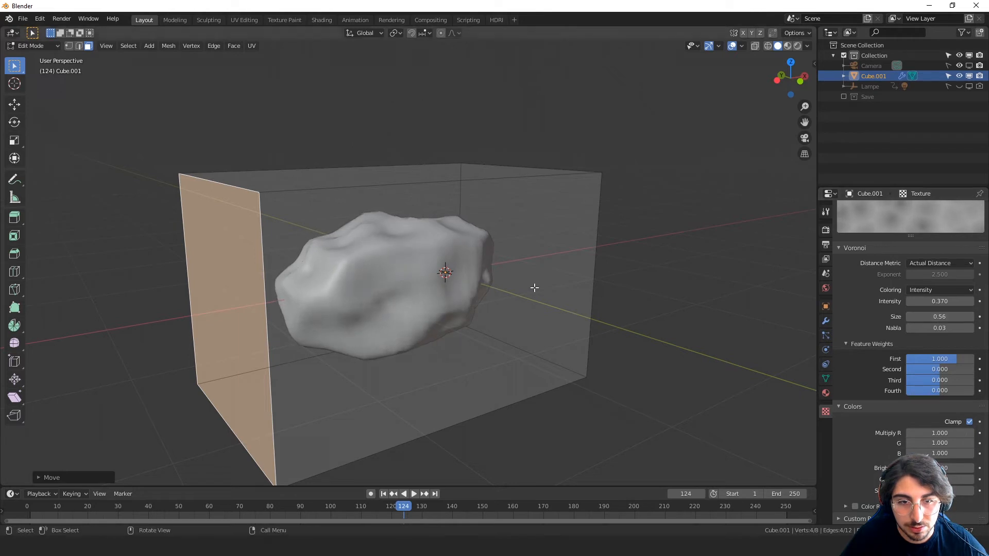
{"action": "middle_click_drag", "start_coordinate": [534, 287], "coordinate": [754, 297]}
{"action": "scroll", "coordinate": [754, 297], "scroll_direction": "up", "scroll_amount": 2}
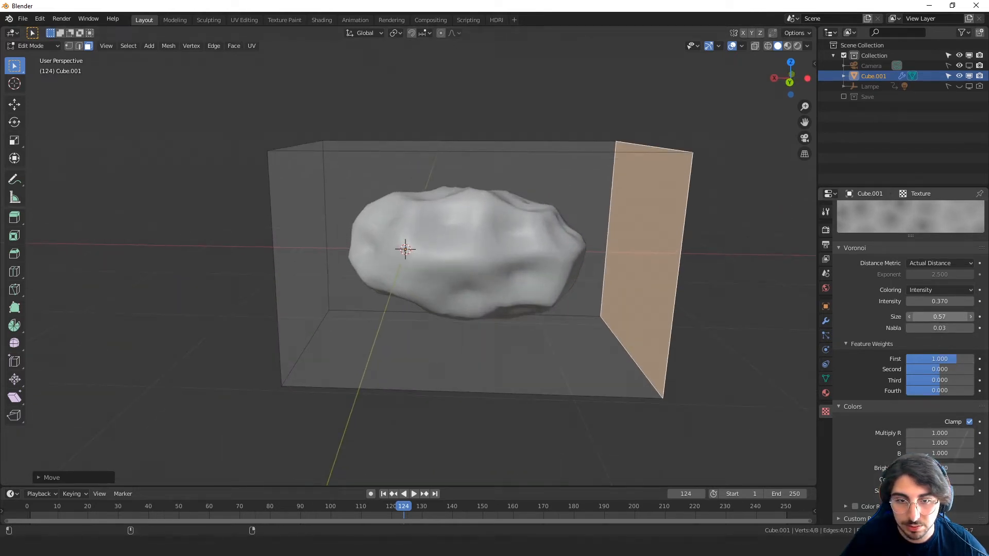
{"action": "middle_click_drag", "start_coordinate": [592, 277], "coordinate": [598, 316]}
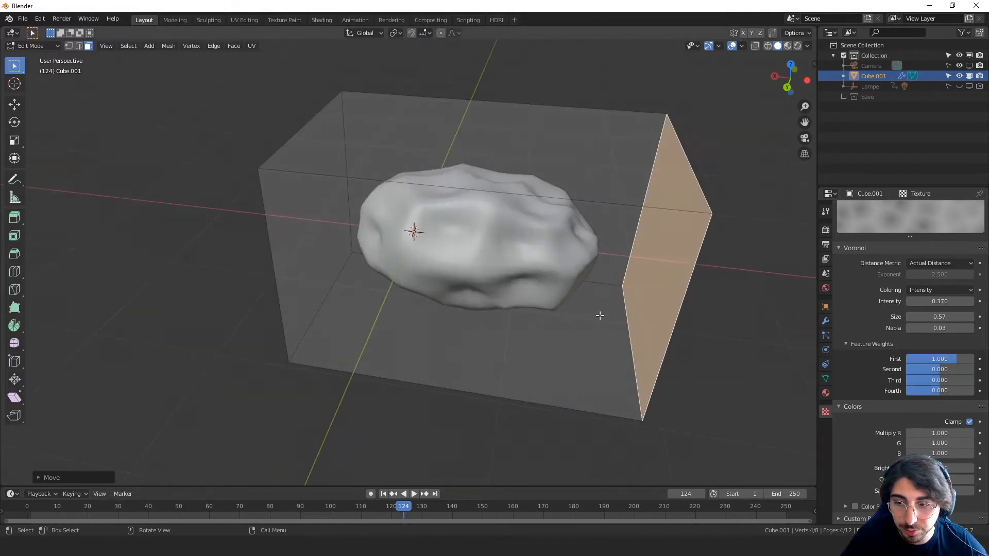
{"action": "scroll", "coordinate": [598, 315], "scroll_direction": "up", "scroll_amount": 1}
Step: Apply the Subdivision Surface and Displace modifiers to the rock in Object Mode
{"action": "left_click", "coordinate": [825, 321]}
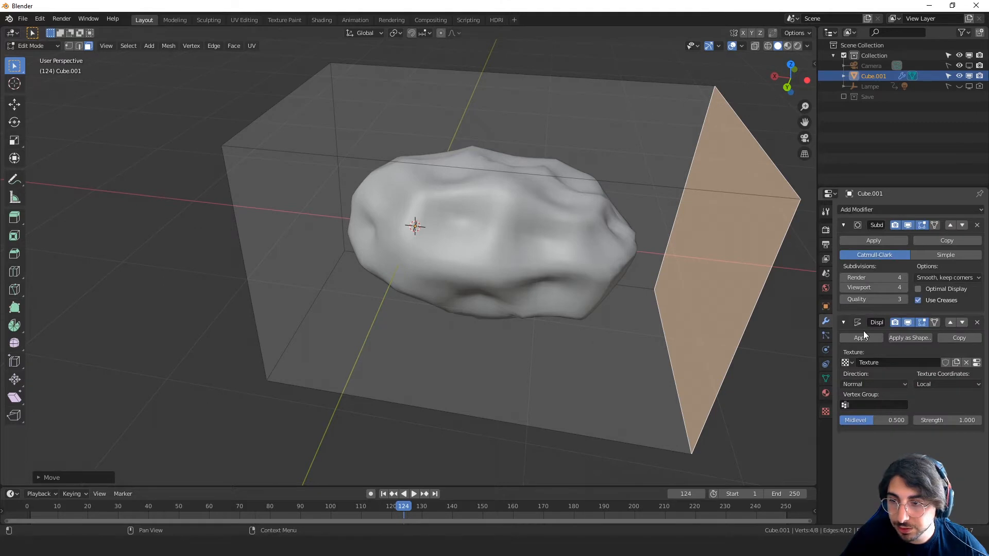
{"action": "left_click", "coordinate": [876, 242]}
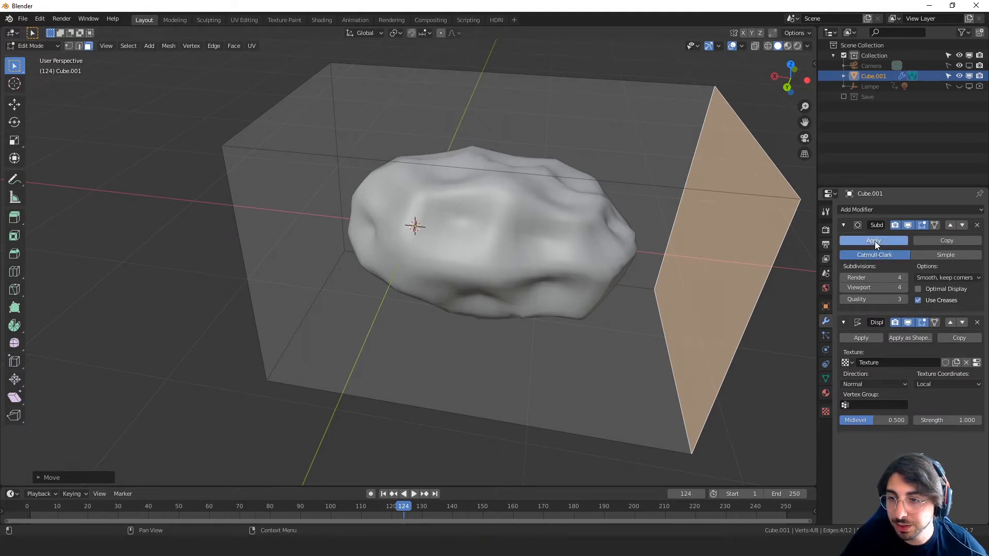
{"action": "key", "text": "Tab"}
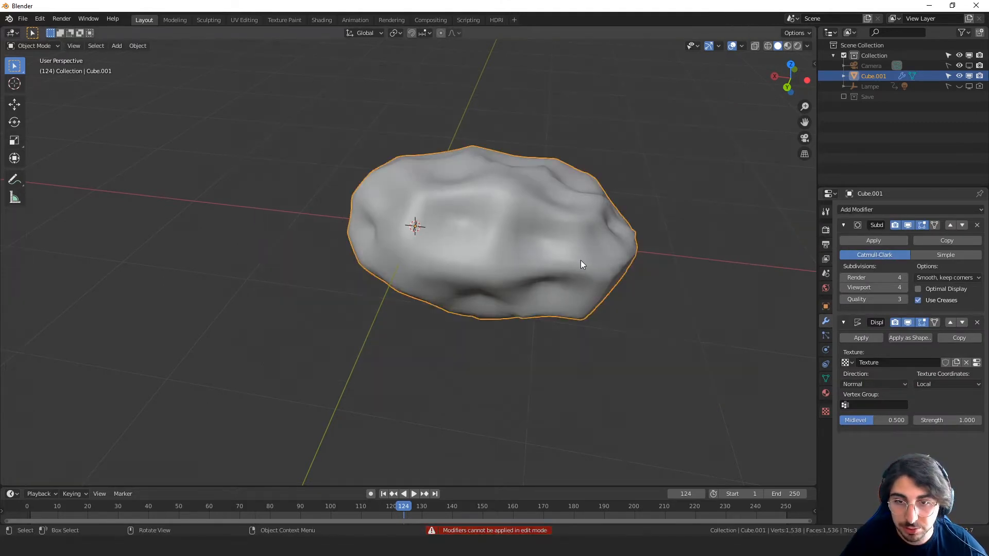
{"action": "left_click", "coordinate": [871, 243]}
{"action": "left_click", "coordinate": [864, 240]}
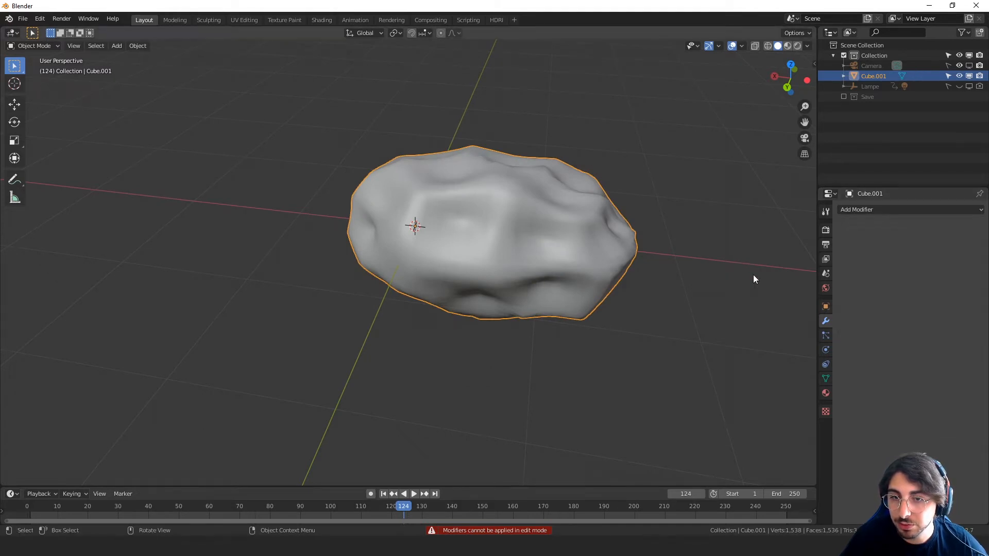
Step: Select all faces of the rock mesh in Edit Mode and UV-unwrap them with Cube Projection
{"action": "middle_click_drag", "start_coordinate": [753, 274], "coordinate": [585, 258]}
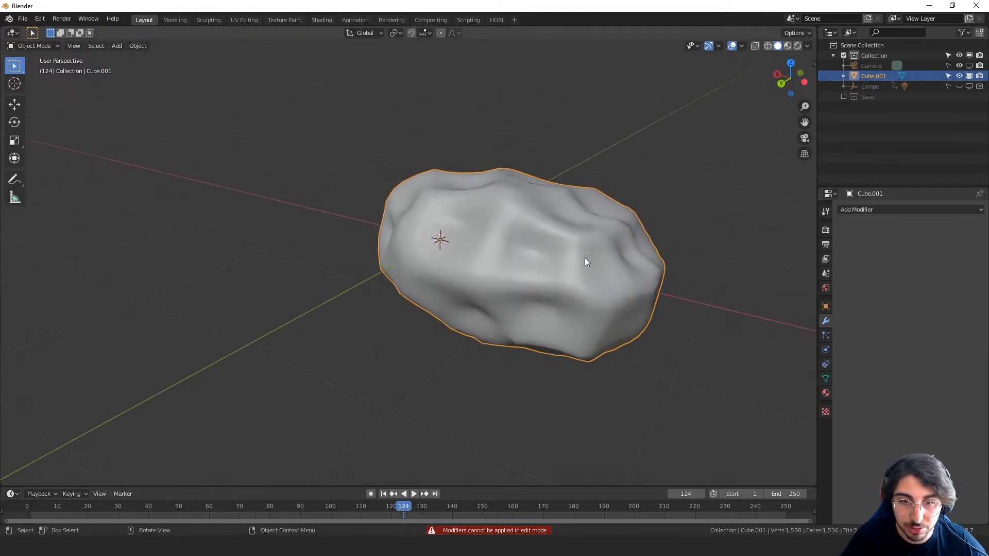
{"action": "key", "text": "Tab"}
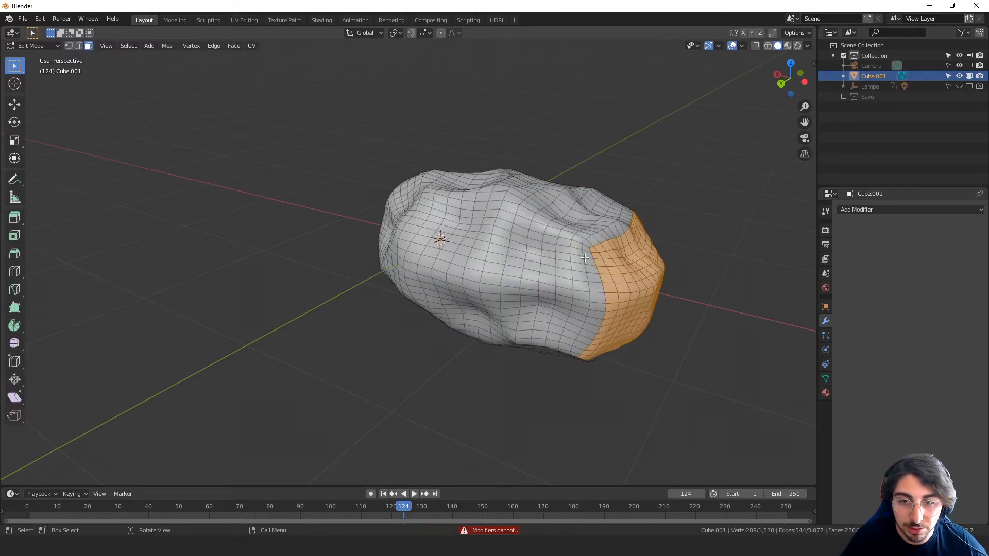
{"action": "key", "text": "a"}
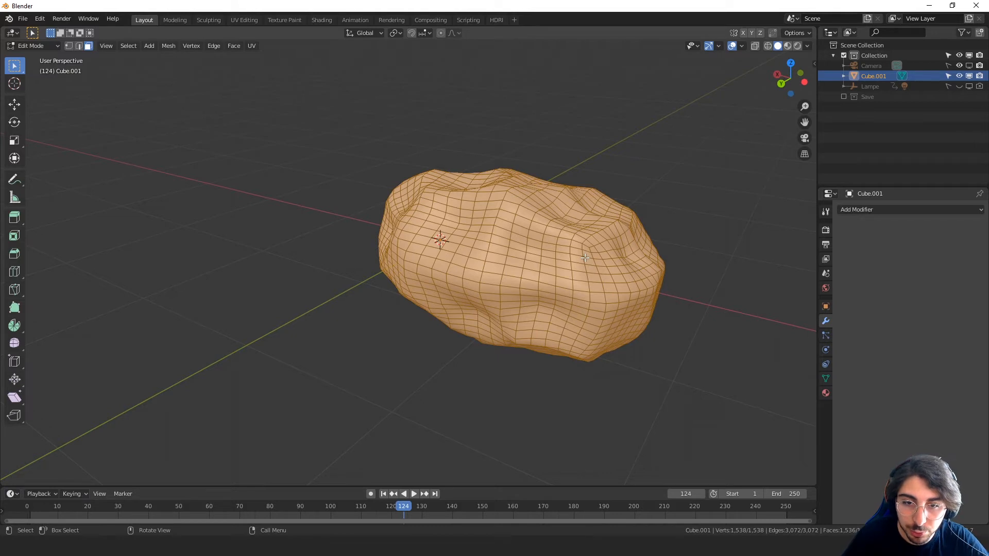
{"action": "key", "text": "u"}
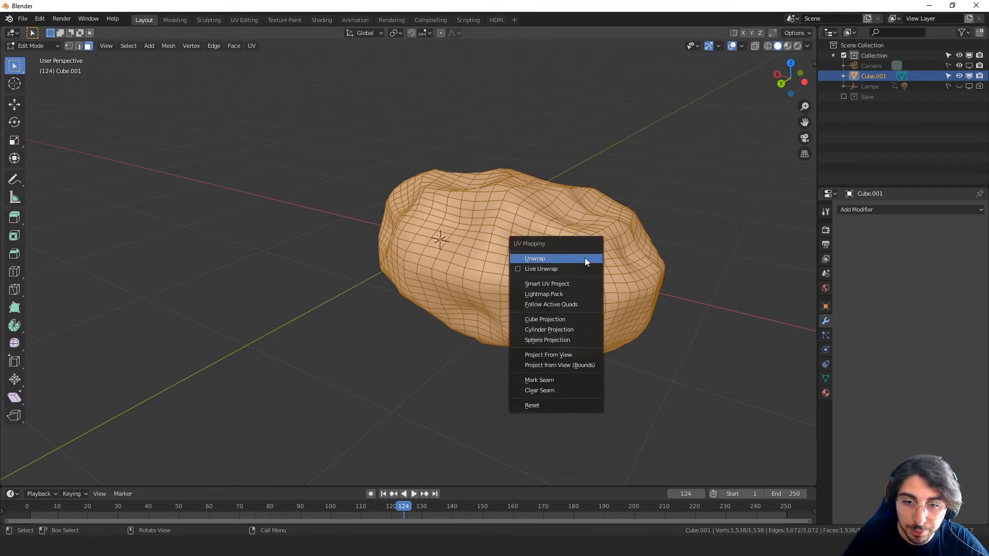
{"action": "left_click", "coordinate": [560, 320]}
Step: Enable Clip to Bounds and Scale to Bounds for the Cube Projection, and deselect the mesh
{"action": "left_click", "coordinate": [38, 477]}
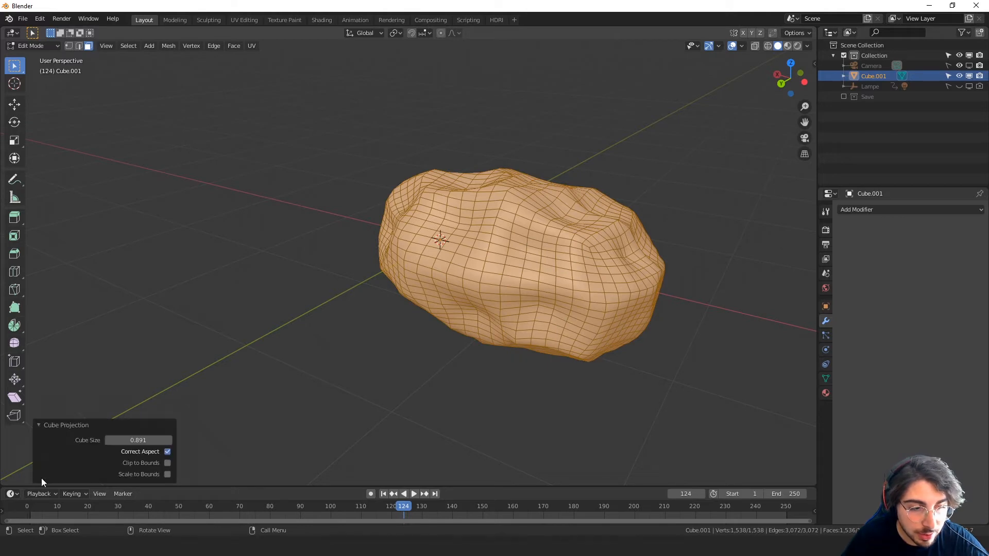
{"action": "left_click", "coordinate": [166, 466]}
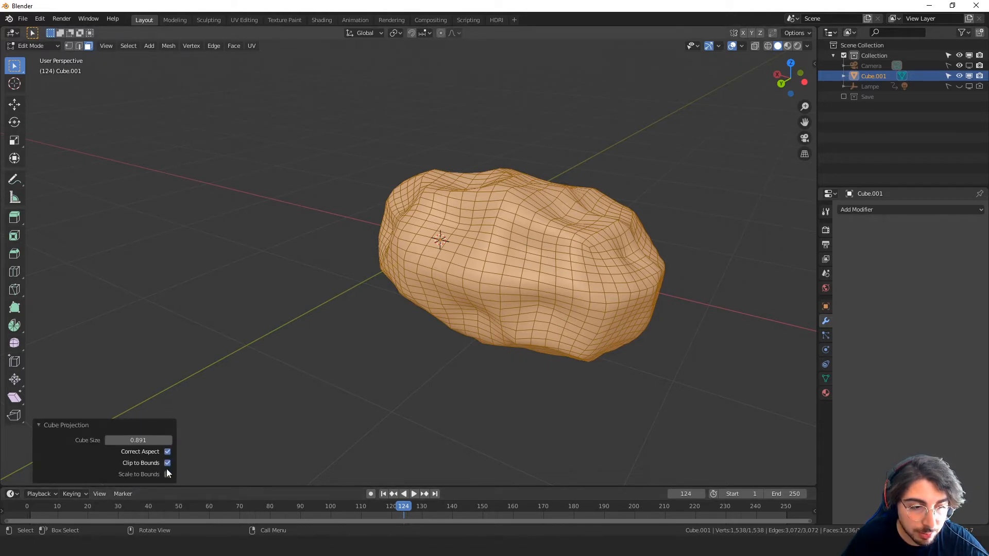
{"action": "left_click", "coordinate": [166, 474]}
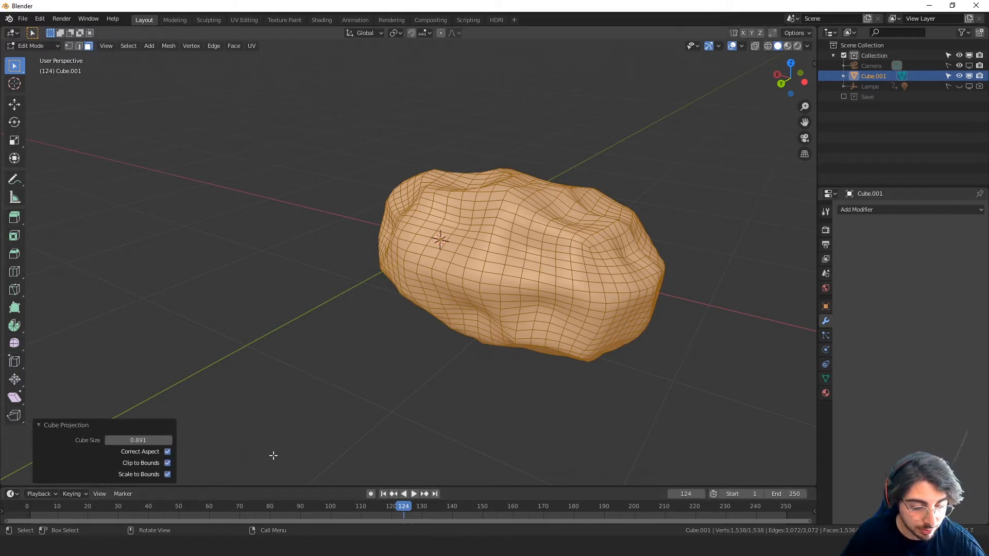
{"action": "left_click", "coordinate": [317, 408]}
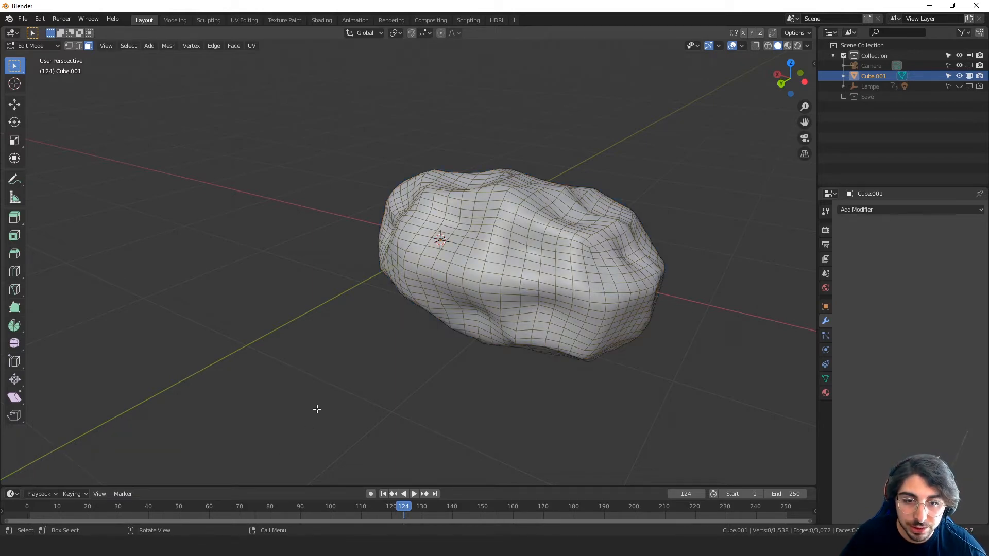
{"action": "middle_click_drag", "start_coordinate": [317, 409], "coordinate": [612, 364]}
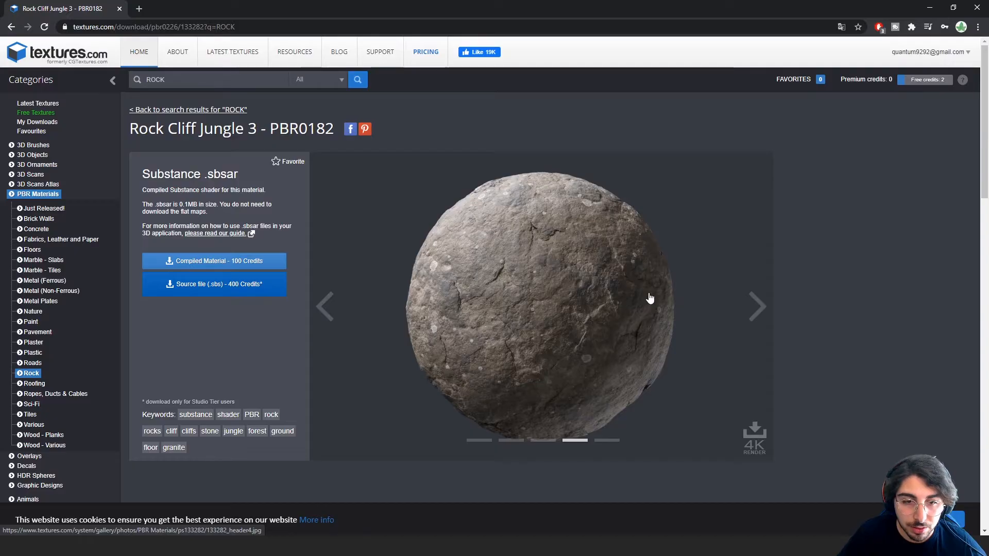
Step: Examine the flat maps of the Rock Cliff Jungle 3 material on textures.com in the browser, and return to Blender
{"action": "scroll", "coordinate": [510, 237], "scroll_direction": "down", "scroll_amount": 5}
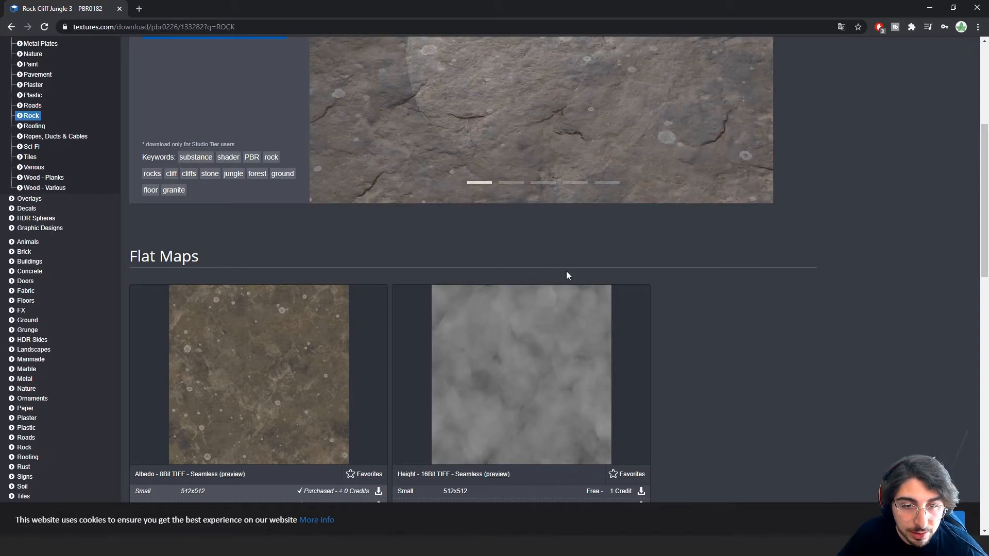
{"action": "scroll", "coordinate": [516, 363], "scroll_direction": "down", "scroll_amount": 2}
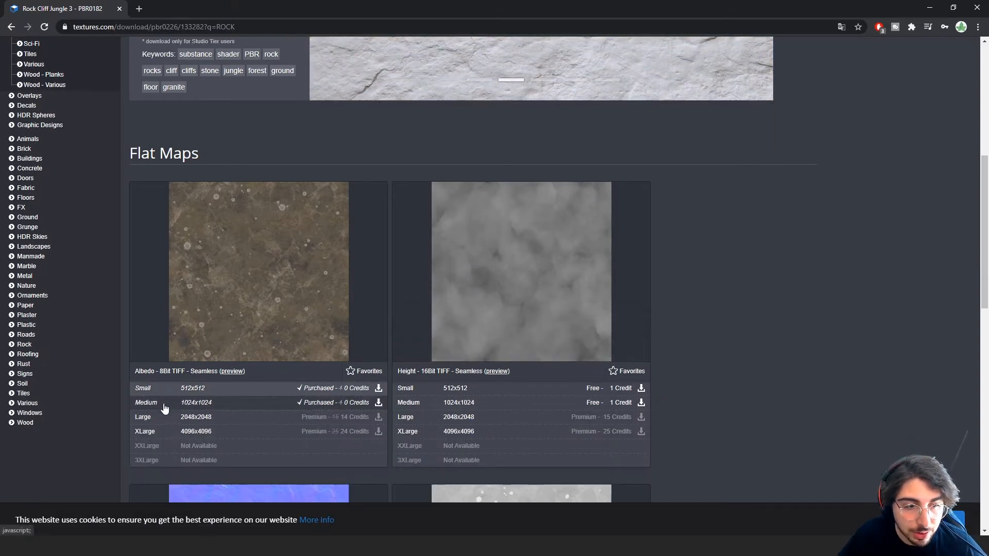
{"action": "scroll", "coordinate": [309, 386], "scroll_direction": "down", "scroll_amount": 7}
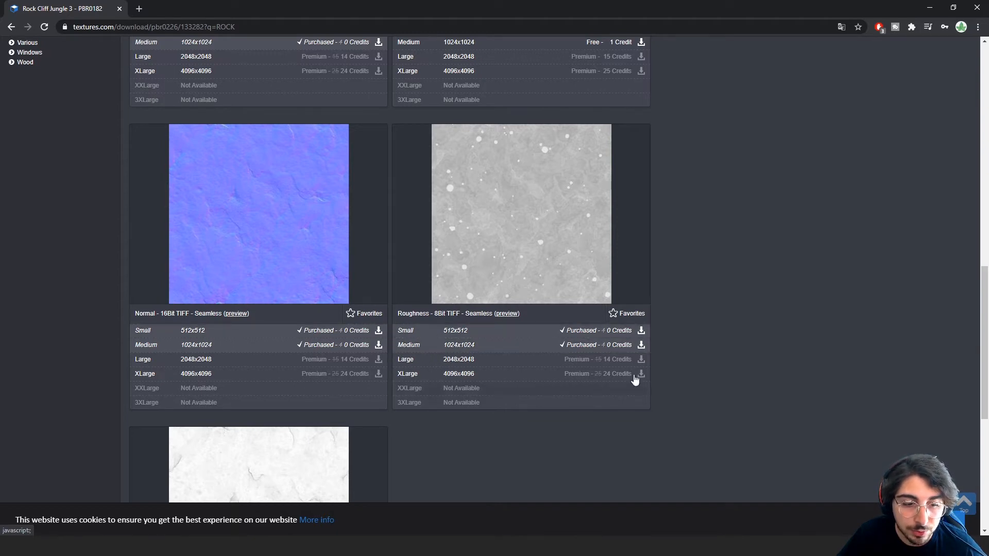
{"action": "scroll", "coordinate": [572, 307], "scroll_direction": "up", "scroll_amount": 2}
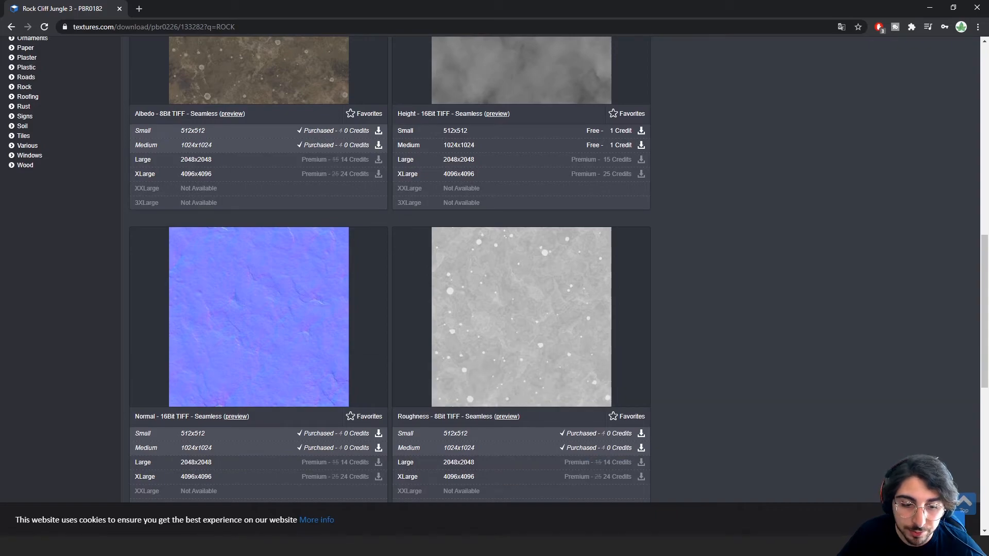
{"action": "mouse_move", "coordinate": [382, 547]}
{"action": "left_click", "coordinate": [435, 508]}
Step: Create a new material for the rock and switch to the Shading workspace
{"action": "middle_click_drag", "start_coordinate": [678, 263], "coordinate": [696, 318]}
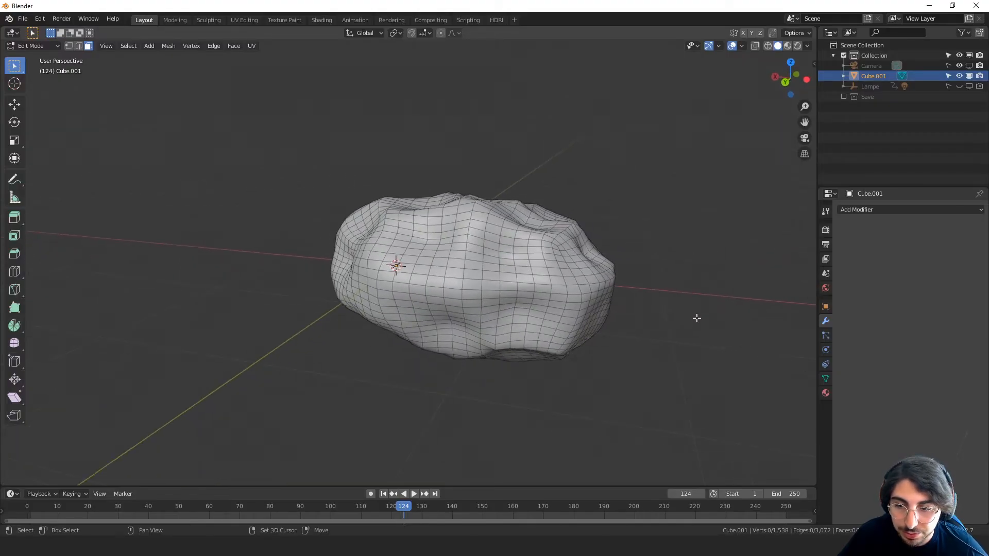
{"action": "left_click", "coordinate": [826, 393]}
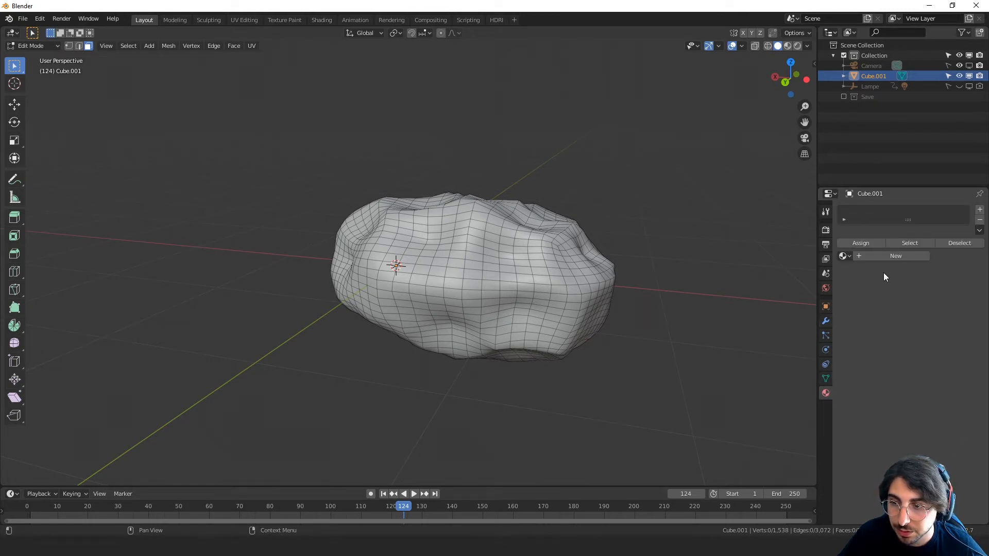
{"action": "left_click", "coordinate": [892, 254]}
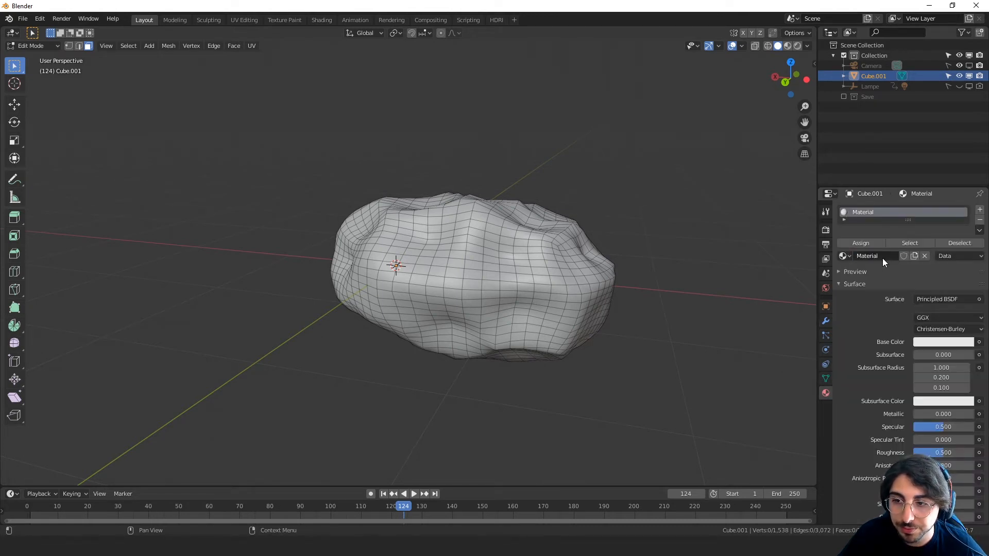
{"action": "left_click", "coordinate": [323, 20]}
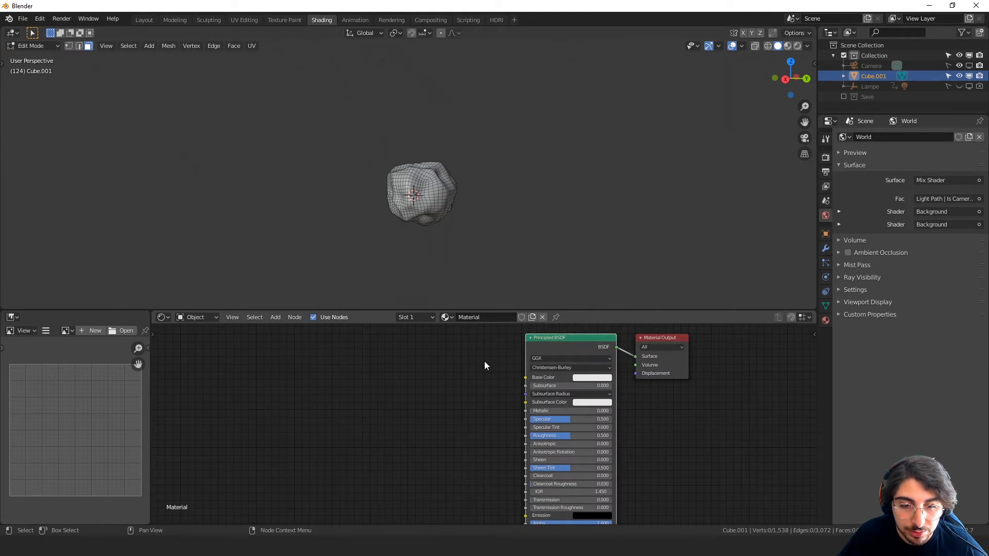
Step: Search the add-on preferences for "node" to check whether Node Wrangler is enabled, and close the preferences
{"action": "left_click", "coordinate": [40, 18]}
{"action": "left_click", "coordinate": [80, 165]}
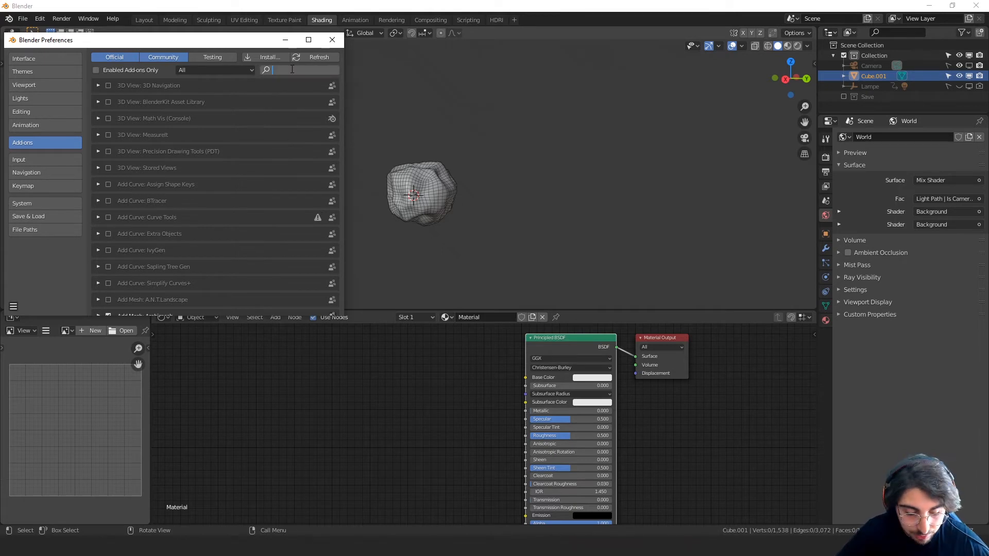
{"action": "type", "text": "node"}
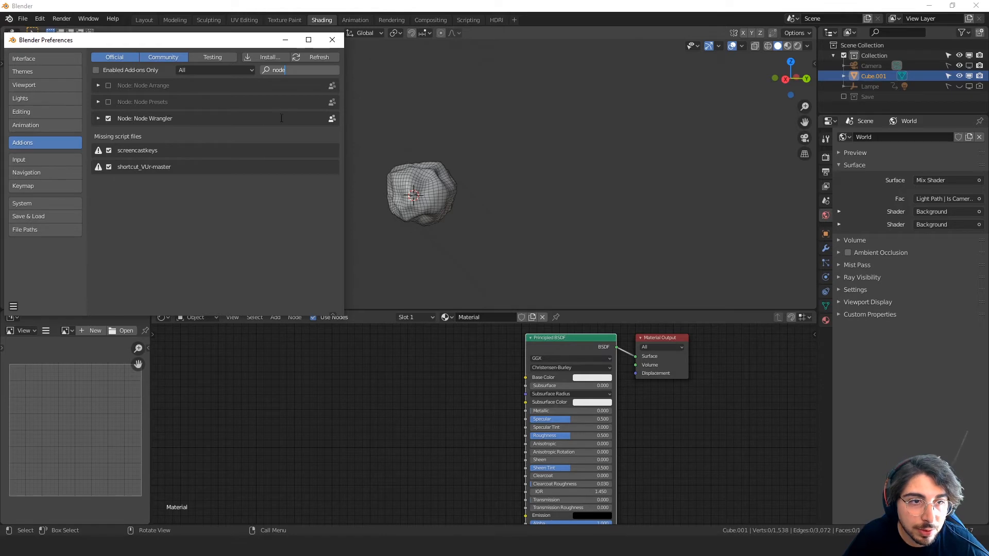
{"action": "left_click", "coordinate": [332, 39]}
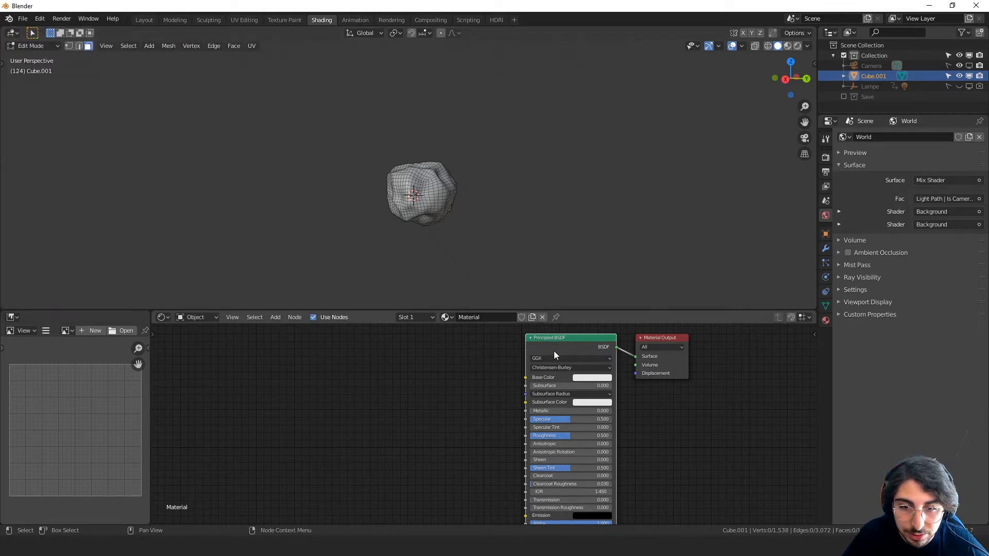
Step: Load the Rock Cliff Jungle 3 albedo, normal and roughness maps onto the Principled BSDF with Node Wrangler's Principled Texture Setup
{"action": "middle_click_drag", "start_coordinate": [568, 354], "coordinate": [552, 352]}
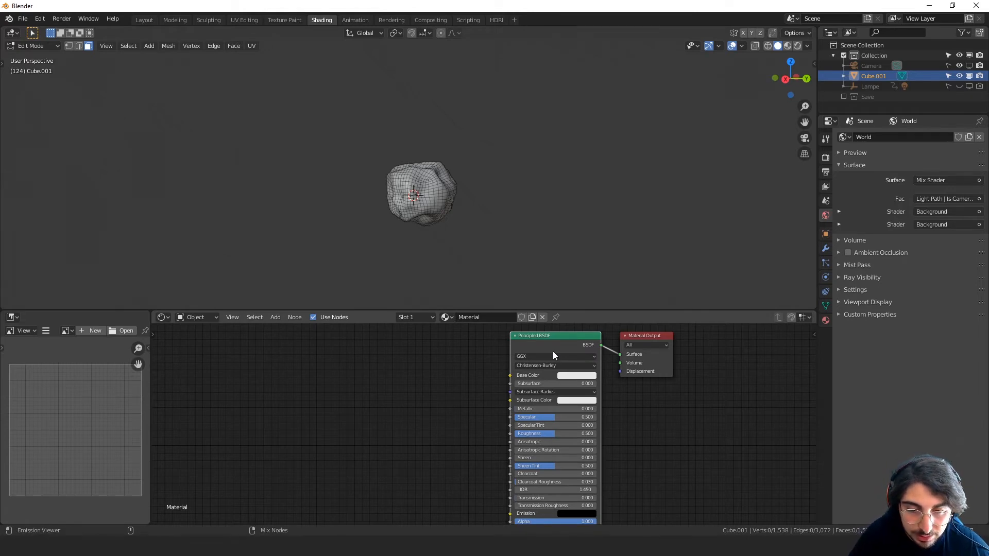
{"action": "key", "text": "ctrl+shift+t"}
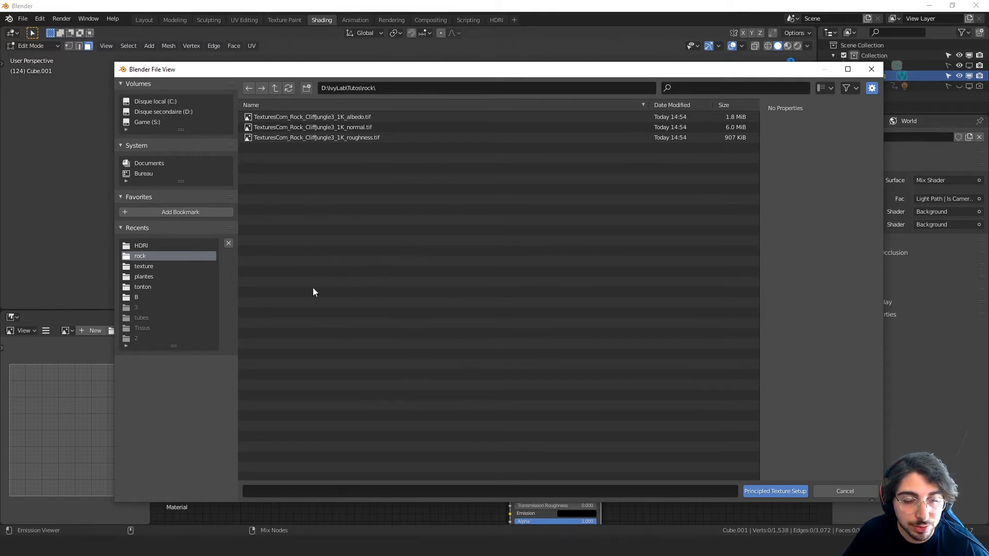
{"action": "left_click_drag", "start_coordinate": [338, 228], "coordinate": [280, 113]}
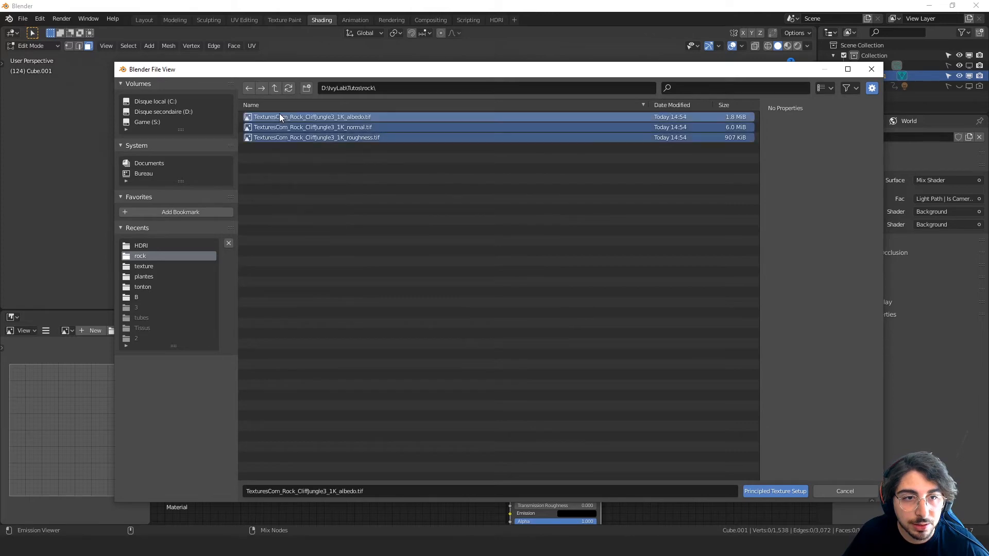
{"action": "left_click", "coordinate": [761, 495]}
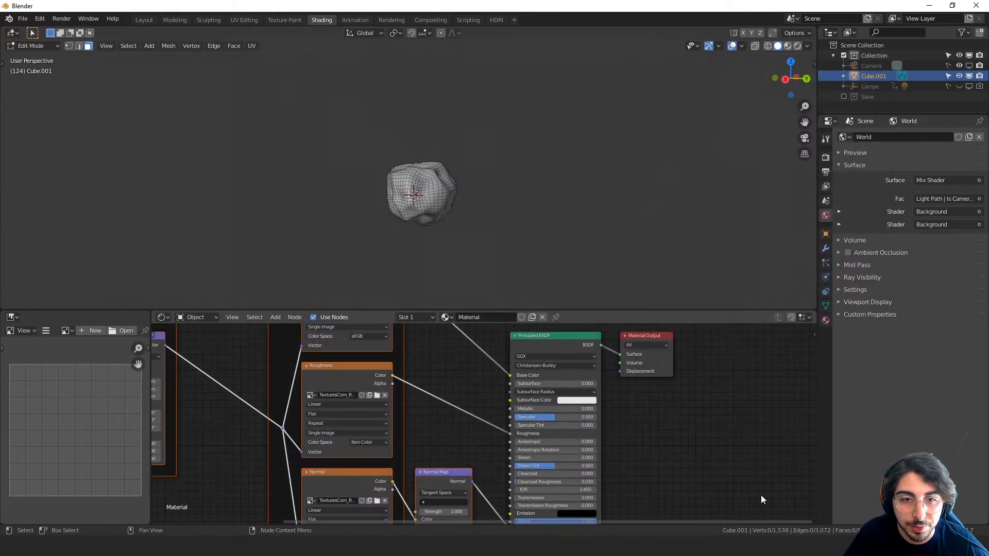
{"action": "key", "text": "Home"}
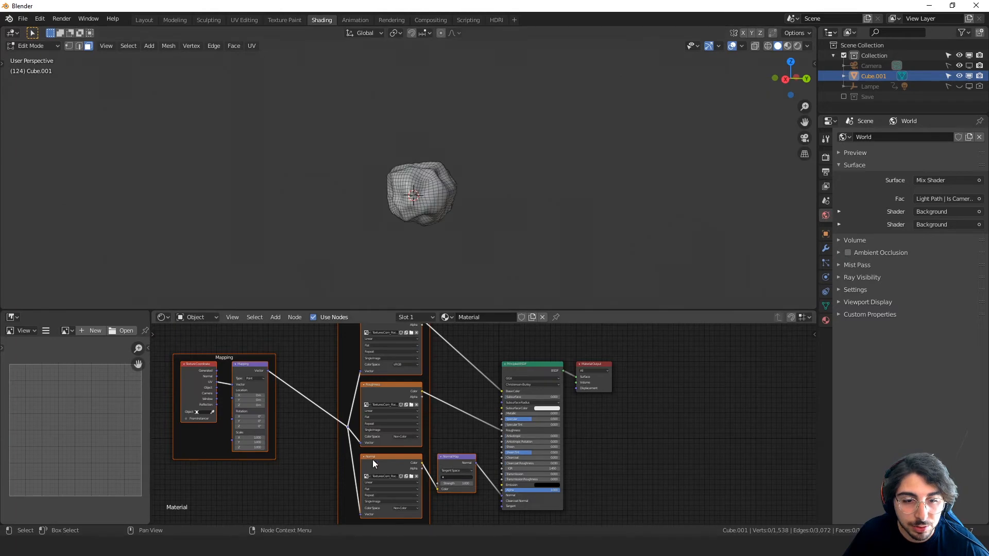
Step: Leave Edit Mode, switch the viewport to Material Preview shading and inspect the textured rock from several sides
{"action": "key", "text": "Tab"}
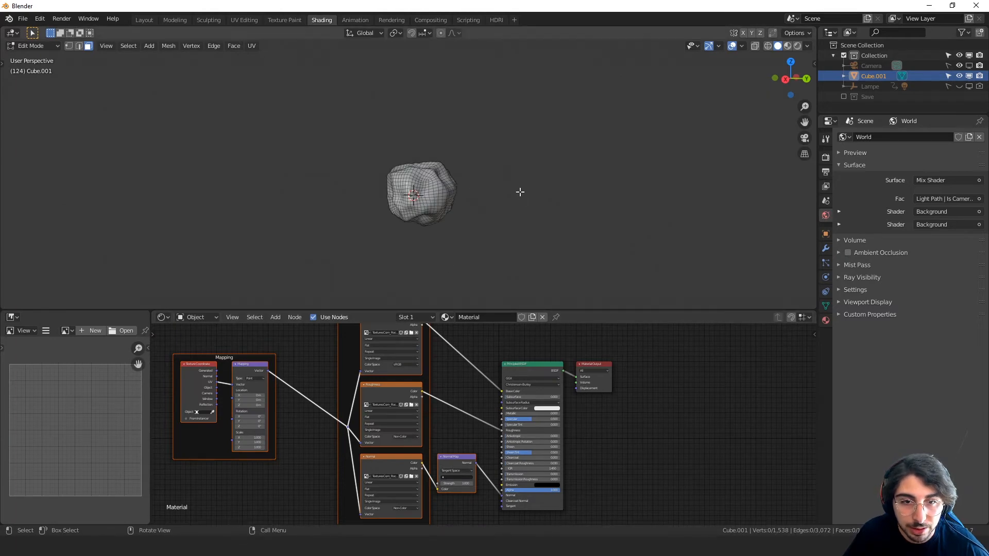
{"action": "middle_click_drag", "start_coordinate": [519, 190], "coordinate": [518, 231]}
{"action": "scroll", "coordinate": [514, 231], "scroll_direction": "up", "scroll_amount": 1}
{"action": "scroll", "coordinate": [452, 227], "scroll_direction": "down", "scroll_amount": 2}
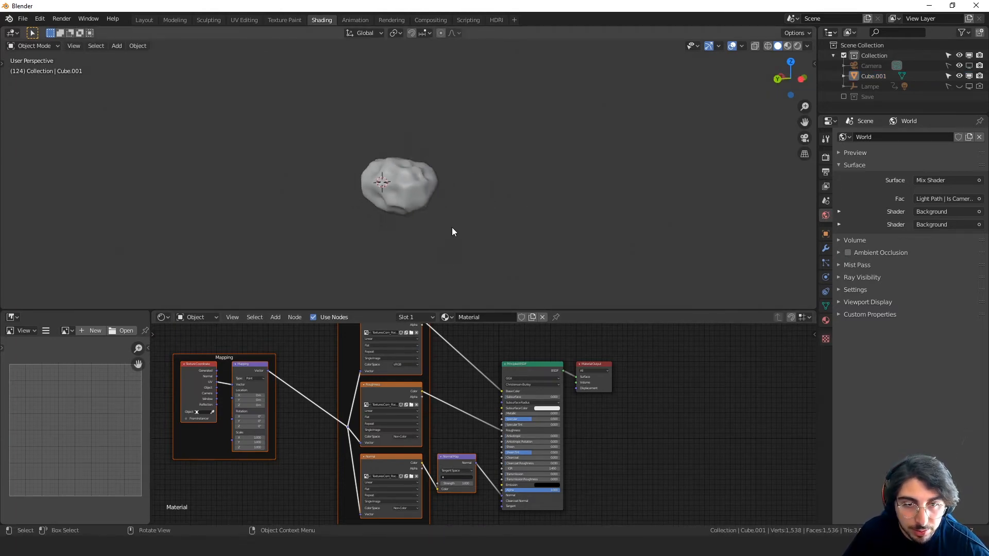
{"action": "scroll", "coordinate": [452, 224], "scroll_direction": "up", "scroll_amount": 2}
{"action": "key", "text": "z"}
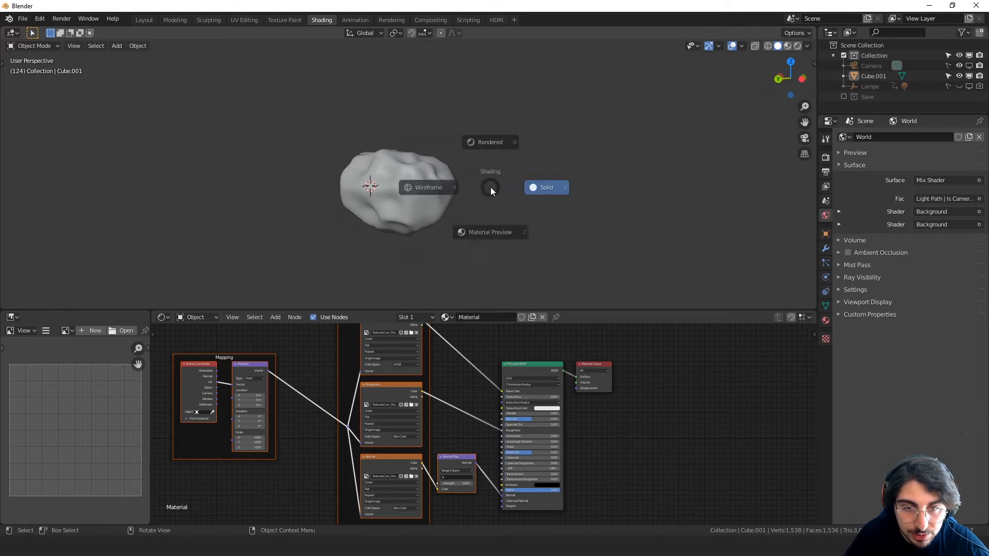
{"action": "left_click", "coordinate": [487, 265]}
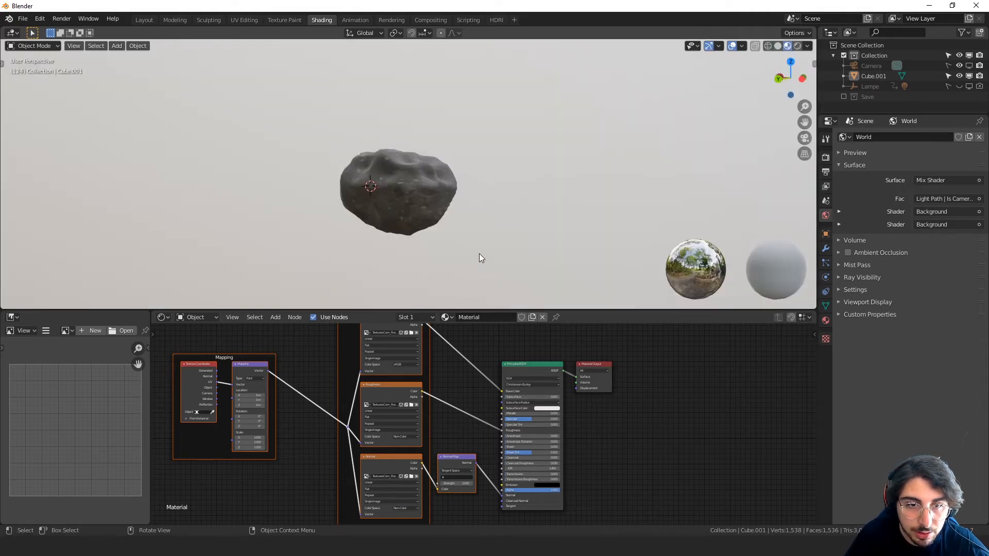
{"action": "middle_click_drag", "start_coordinate": [479, 254], "coordinate": [494, 254]}
{"action": "scroll", "coordinate": [495, 253], "scroll_direction": "up", "scroll_amount": 4}
{"action": "middle_click_drag", "start_coordinate": [600, 236], "coordinate": [264, 247]}
{"action": "middle_click_drag", "start_coordinate": [354, 243], "coordinate": [503, 212]}
Step: Set the strength of the rock material's Normal Map node to 5
{"action": "scroll", "coordinate": [466, 482], "scroll_direction": "up", "scroll_amount": 6}
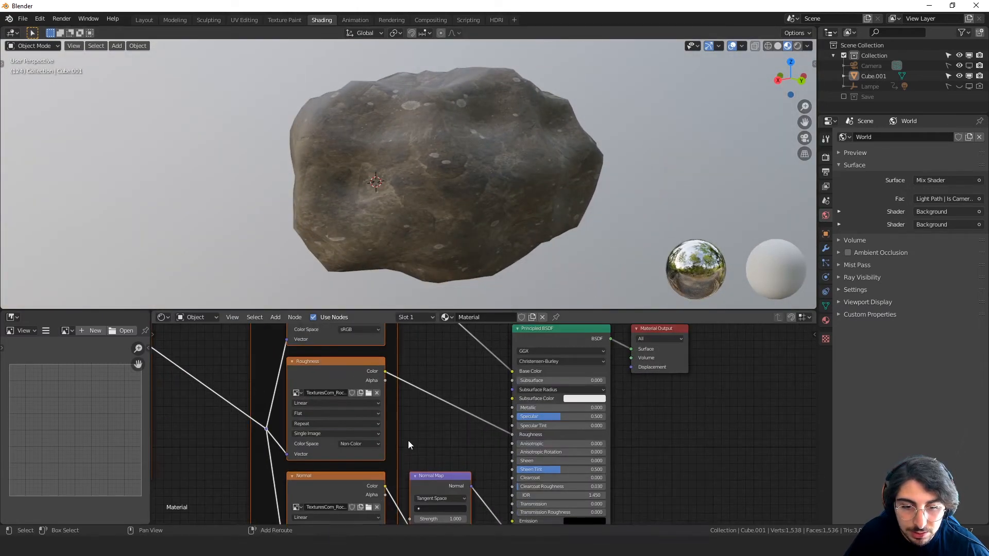
{"action": "middle_click_drag", "start_coordinate": [408, 443], "coordinate": [450, 297]}
{"action": "scroll", "coordinate": [503, 407], "scroll_direction": "up", "scroll_amount": 1}
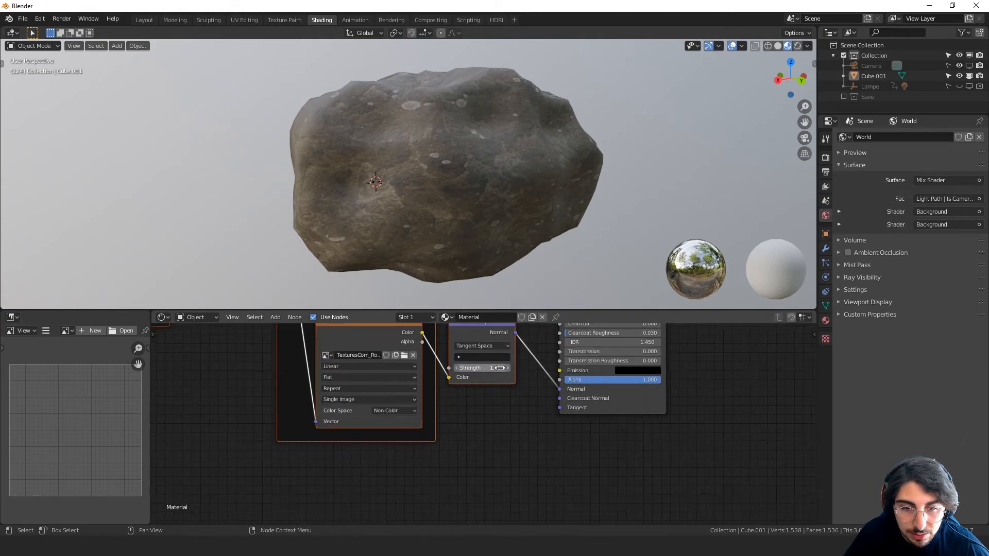
{"action": "left_click", "coordinate": [500, 368]}
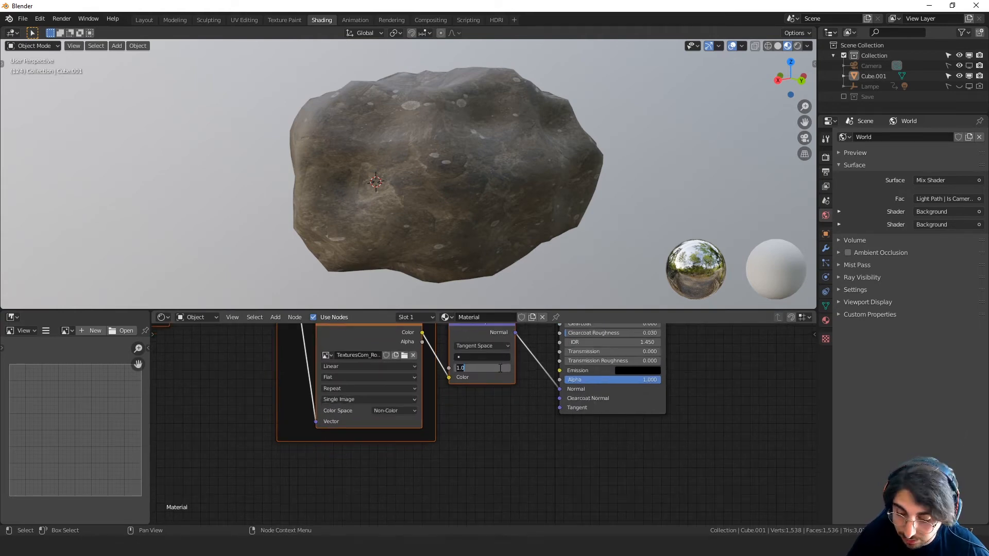
{"action": "type", "text": "5"}
{"action": "key", "text": "Return"}
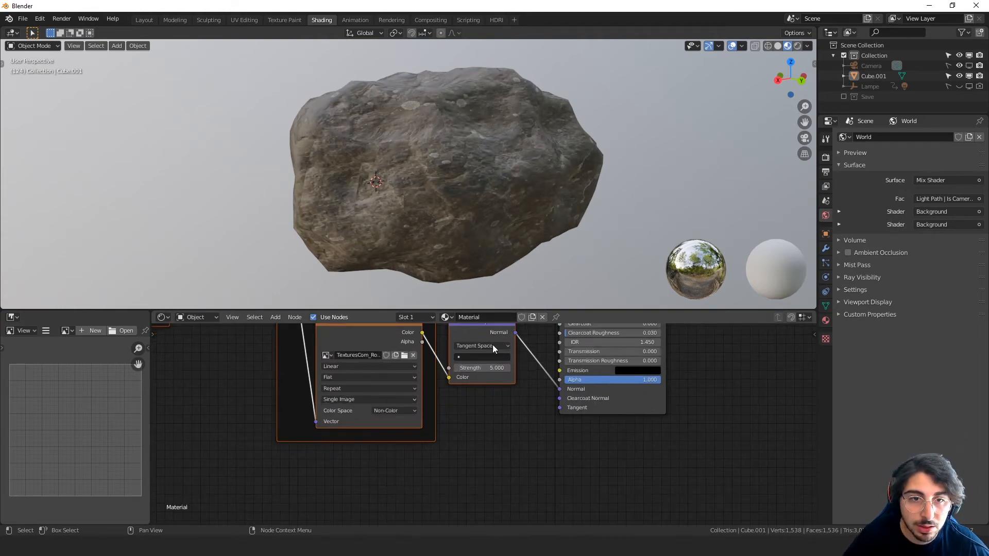
Step: Examine the rock's surface relief from several angles in Rendered viewport shading
{"action": "middle_click_drag", "start_coordinate": [453, 268], "coordinate": [503, 241]}
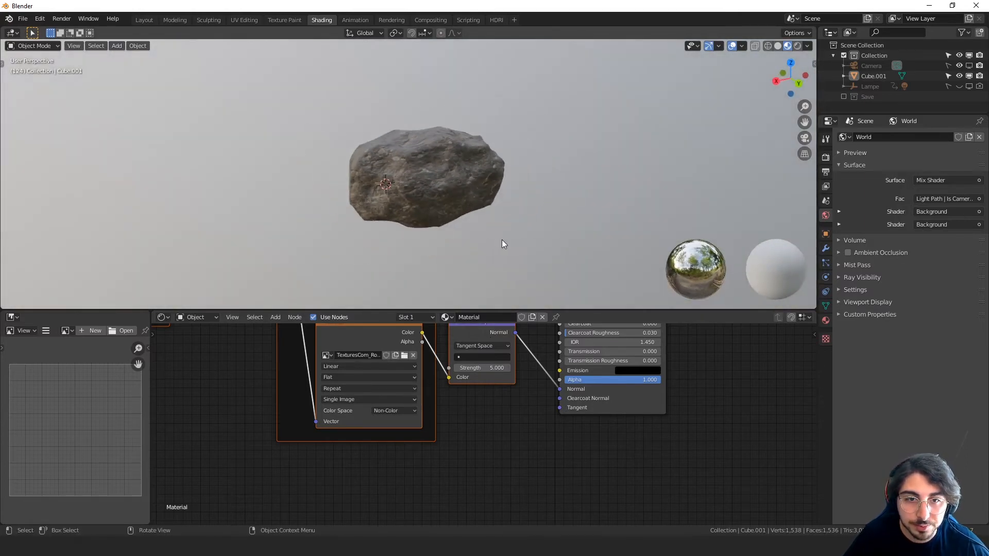
{"action": "scroll", "coordinate": [465, 238], "scroll_direction": "up", "scroll_amount": 2}
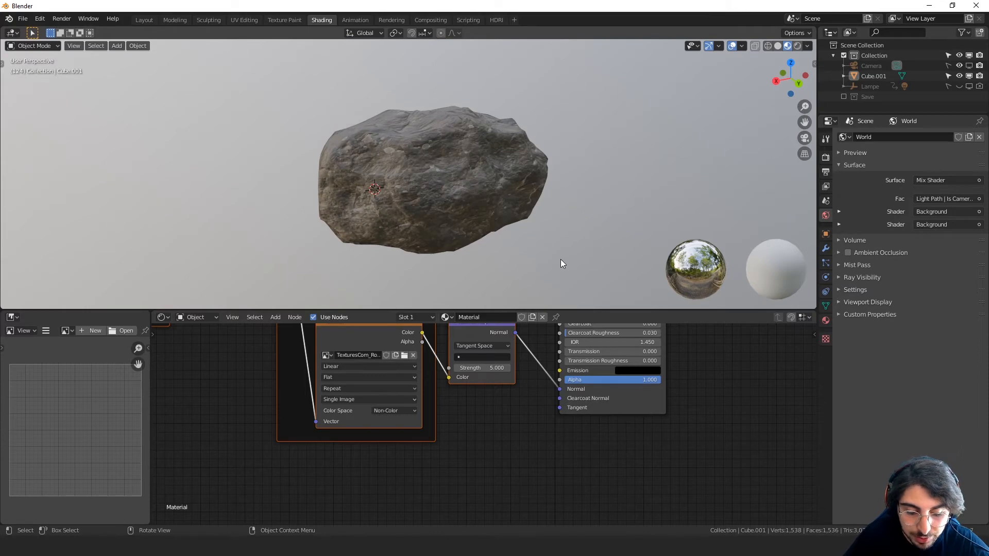
{"action": "key", "text": "z"}
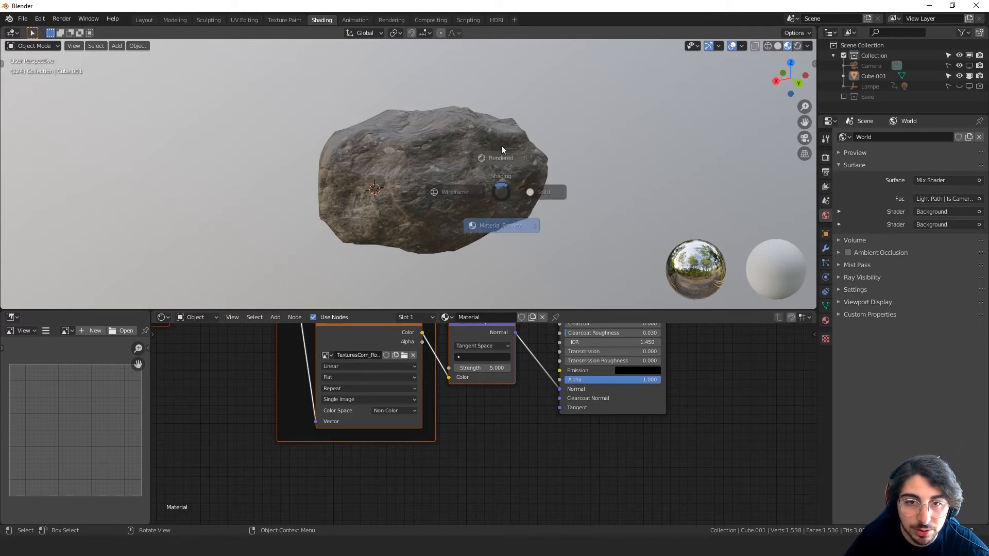
{"action": "left_click", "coordinate": [499, 131]}
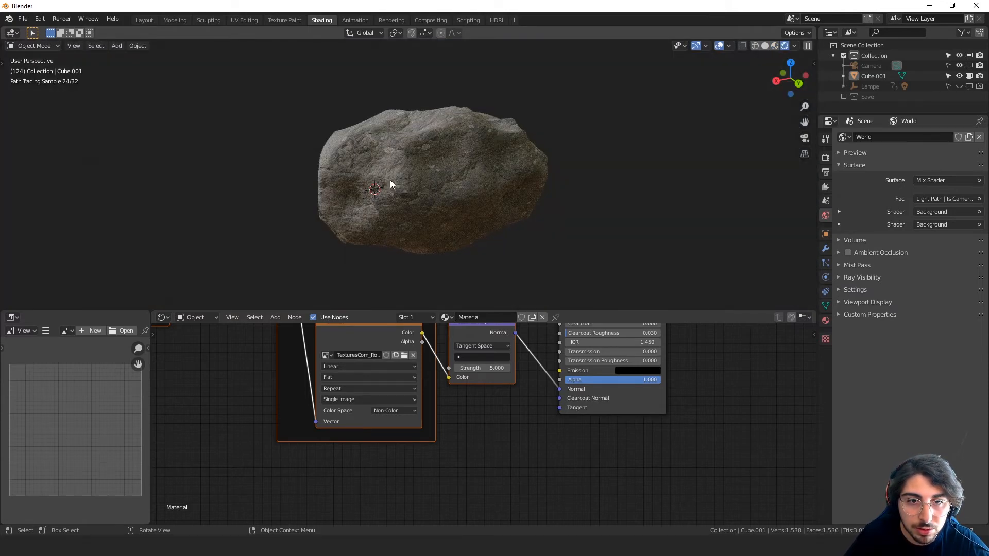
{"action": "mouse_move", "coordinate": [392, 183]}
{"action": "middle_mouse_down"}
{"action": "mouse_move", "coordinate": [479, 191]}
{"action": "mouse_move", "coordinate": [534, 167]}
{"action": "middle_mouse_up"}
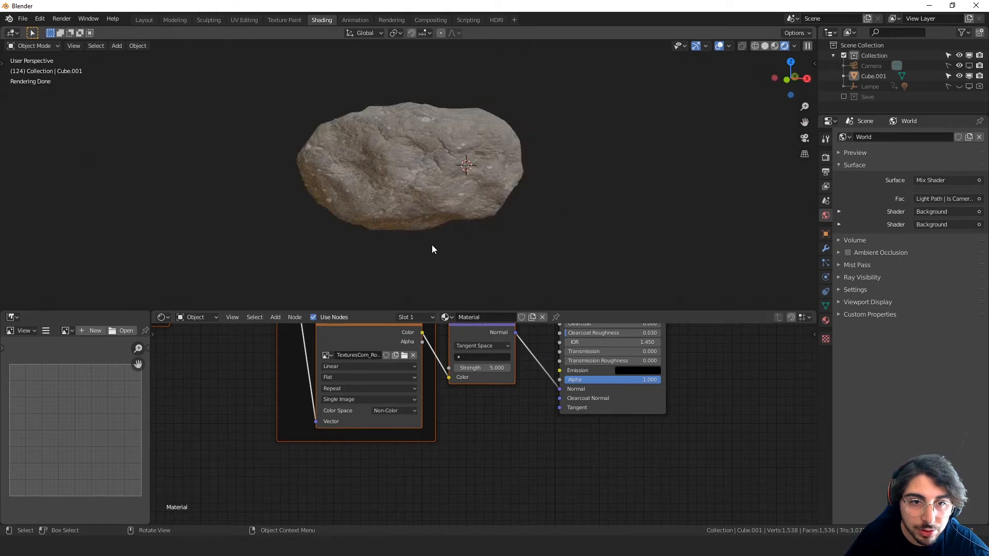
{"action": "mouse_move", "coordinate": [433, 246]}
{"action": "middle_mouse_down"}
{"action": "mouse_move", "coordinate": [552, 229]}
{"action": "mouse_move", "coordinate": [494, 257]}
{"action": "mouse_move", "coordinate": [555, 259]}
{"action": "mouse_move", "coordinate": [371, 207]}
{"action": "mouse_move", "coordinate": [413, 224]}
{"action": "middle_mouse_up"}
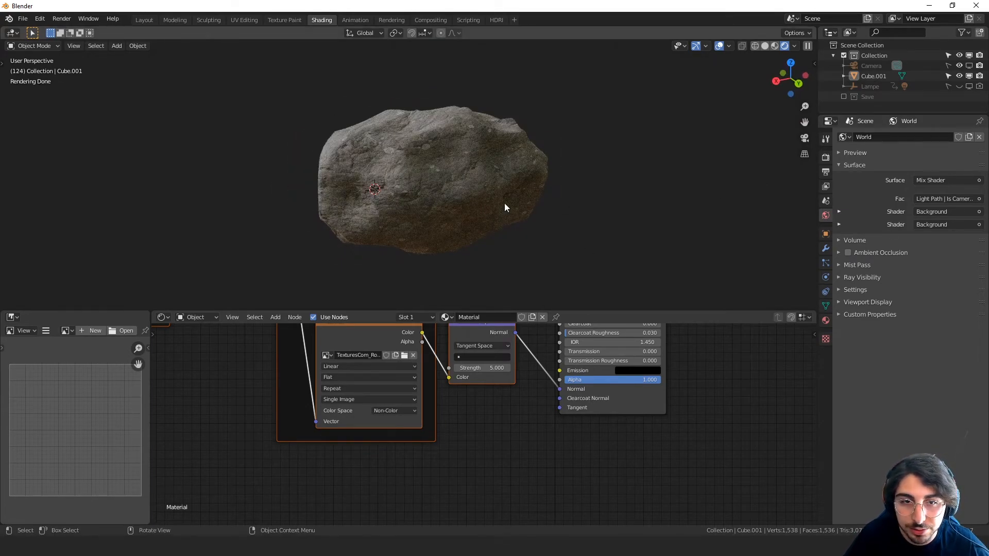
{"action": "middle_click_drag", "start_coordinate": [505, 203], "coordinate": [581, 227]}
{"action": "middle_click_drag", "start_coordinate": [490, 217], "coordinate": [497, 164]}
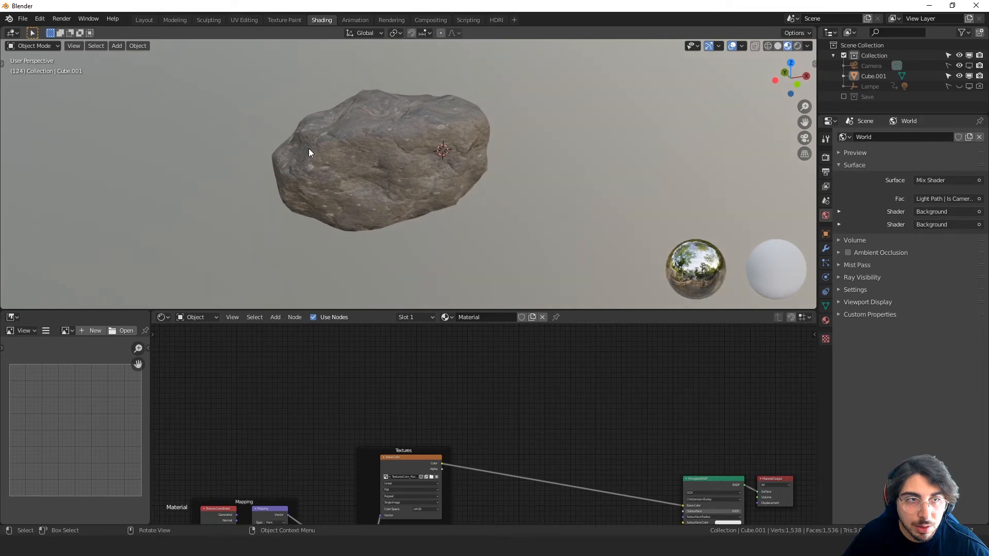
Step: Return to the Layout workspace and add a mesh plane at the origin as the ground
{"action": "left_click", "coordinate": [146, 19]}
{"action": "middle_click_drag", "start_coordinate": [405, 167], "coordinate": [458, 227]}
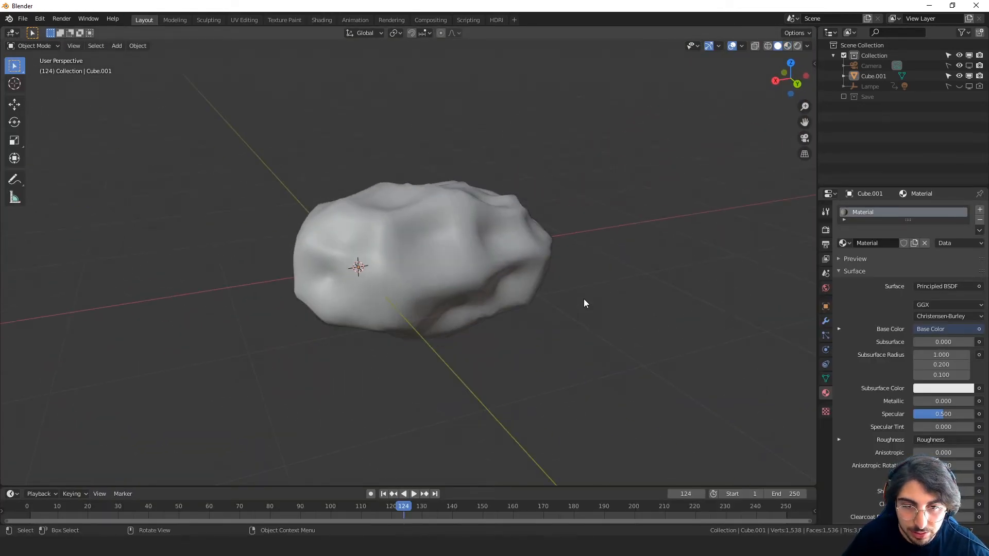
{"action": "middle_click_drag", "start_coordinate": [584, 303], "coordinate": [562, 322]}
{"action": "key", "text": "shift+a"}
{"action": "mouse_move", "coordinate": [561, 322]}
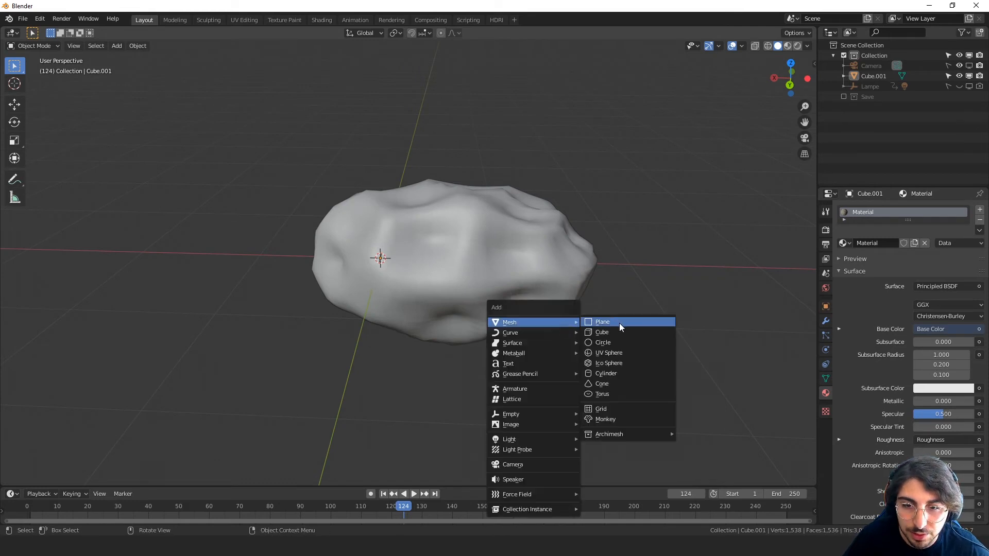
{"action": "left_click", "coordinate": [617, 324]}
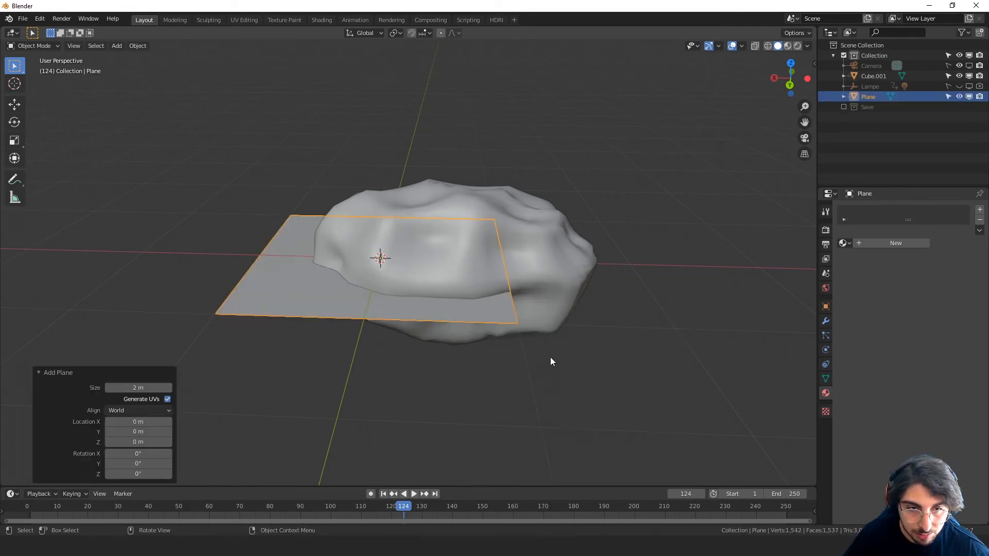
Step: Select the rock and scale it down uniformly to about 0.159 of its size
{"action": "middle_click_drag", "start_coordinate": [550, 357], "coordinate": [508, 287]}
{"action": "left_click", "coordinate": [508, 287]}
{"action": "middle_click_drag", "start_coordinate": [486, 391], "coordinate": [510, 378]}
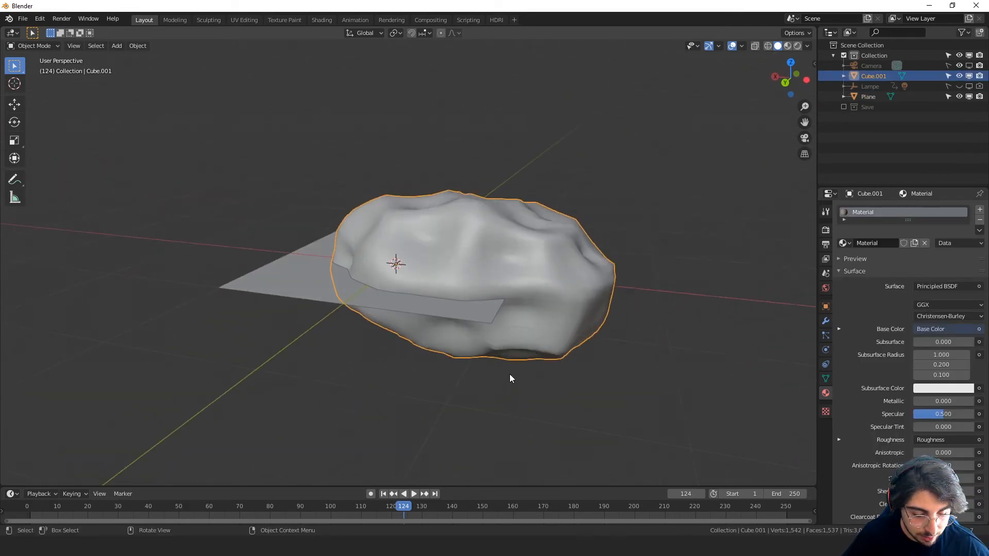
{"action": "scroll", "coordinate": [509, 374], "scroll_direction": "up", "scroll_amount": 4}
{"action": "middle_click_drag", "start_coordinate": [529, 321], "coordinate": [545, 328], "text": "shift"}
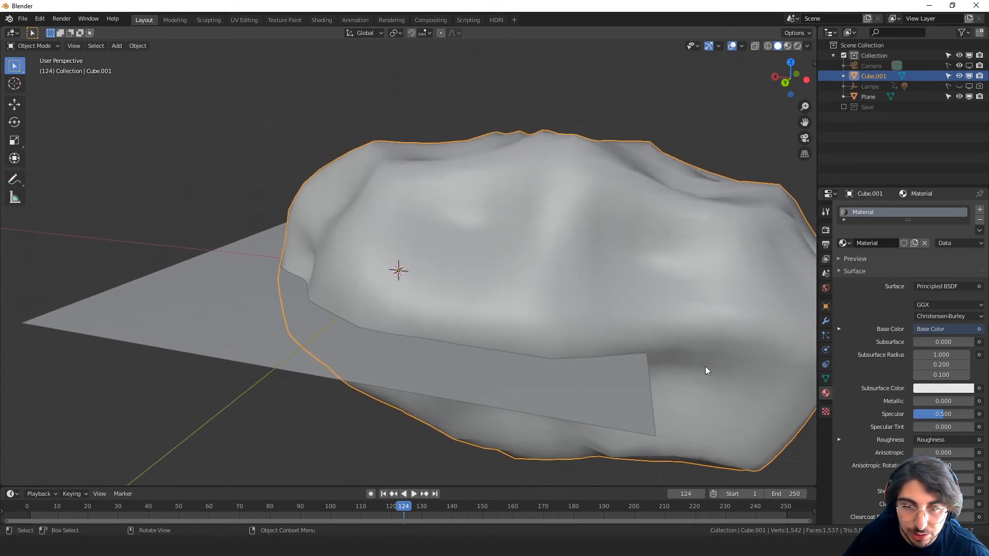
{"action": "key", "text": "s"}
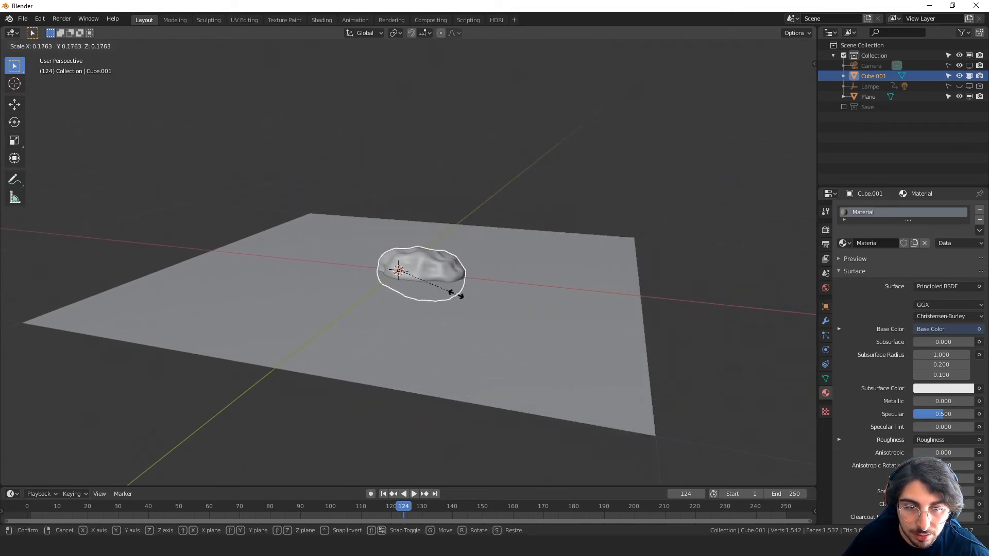
{"action": "left_click", "coordinate": [453, 288]}
Step: Raise the rock about 0.062 m along the Z axis so it sits on the plane
{"action": "scroll", "coordinate": [455, 325], "scroll_direction": "up", "scroll_amount": 3}
{"action": "key", "text": "g"}
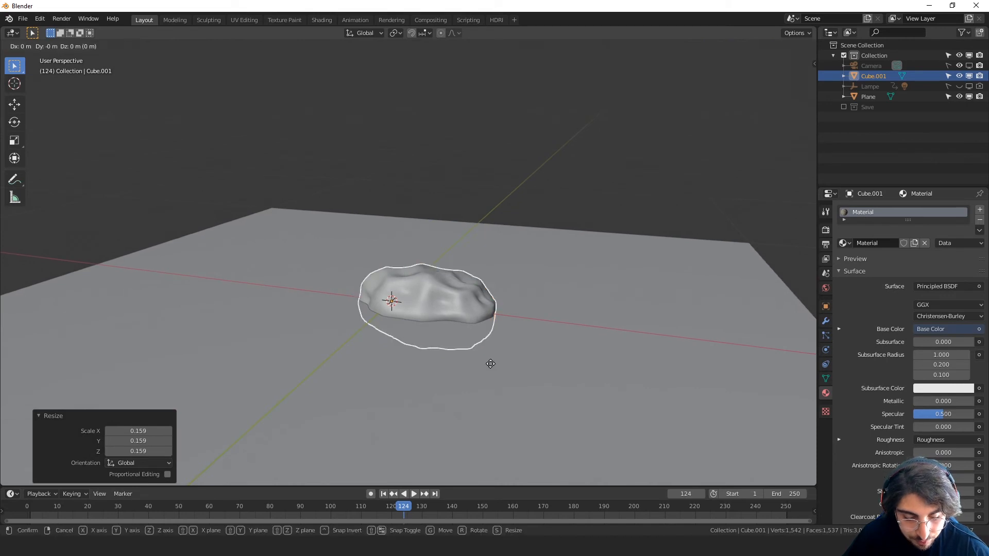
{"action": "key", "text": "z"}
{"action": "left_click", "coordinate": [483, 345]}
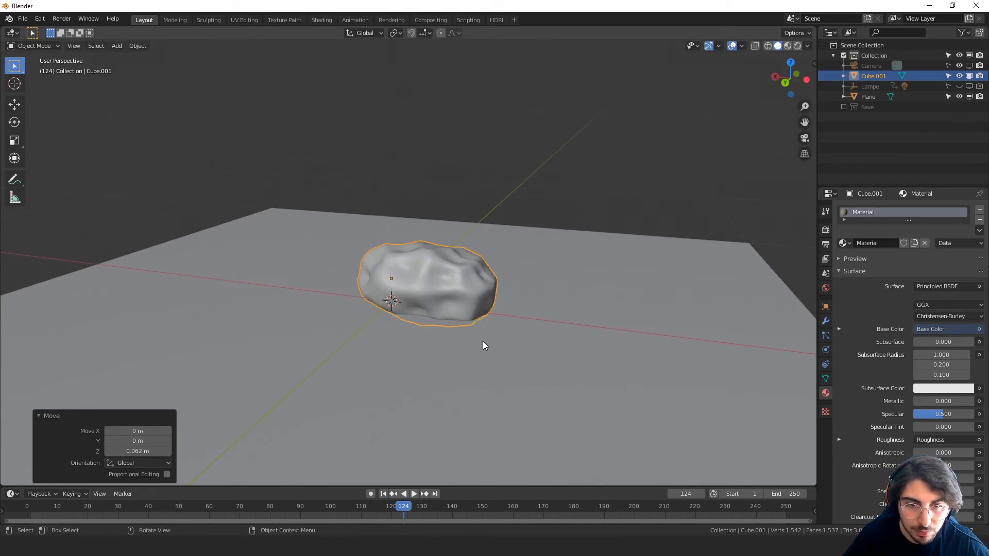
Step: Select the ground plane and switch the viewport to Material Preview shading
{"action": "left_click", "coordinate": [484, 346]}
{"action": "scroll", "coordinate": [565, 318], "scroll_direction": "down", "scroll_amount": 3}
{"action": "middle_click_drag", "start_coordinate": [566, 317], "coordinate": [537, 379]}
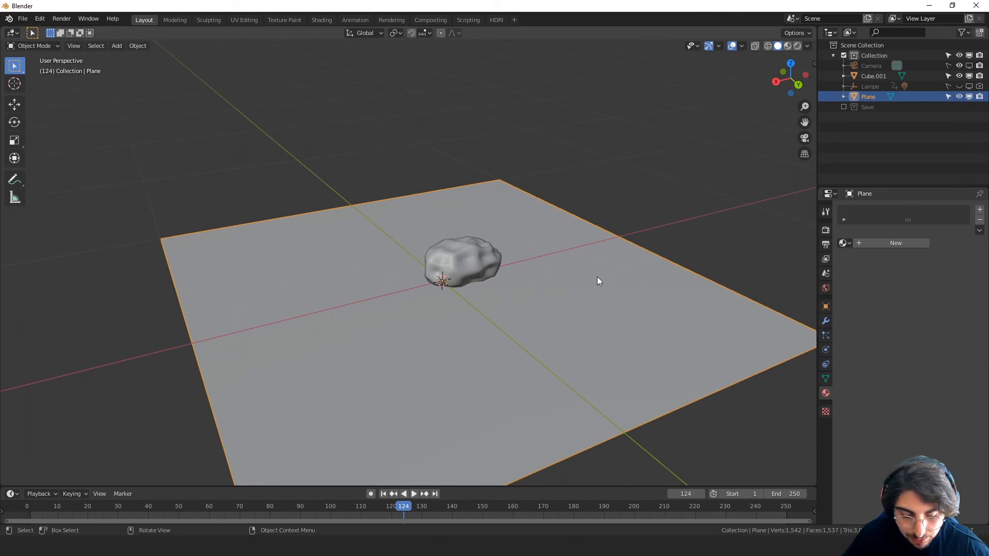
{"action": "key", "text": "z"}
{"action": "left_click", "coordinate": [601, 333]}
Step: Give the plane a new material with a grey base color, value about 0.327
{"action": "left_click", "coordinate": [826, 321]}
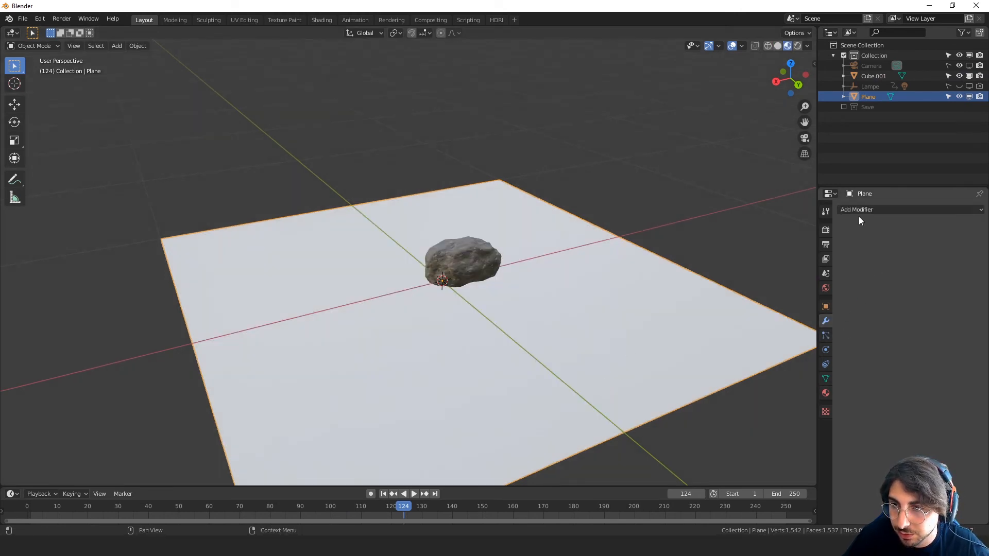
{"action": "left_click", "coordinate": [875, 210]}
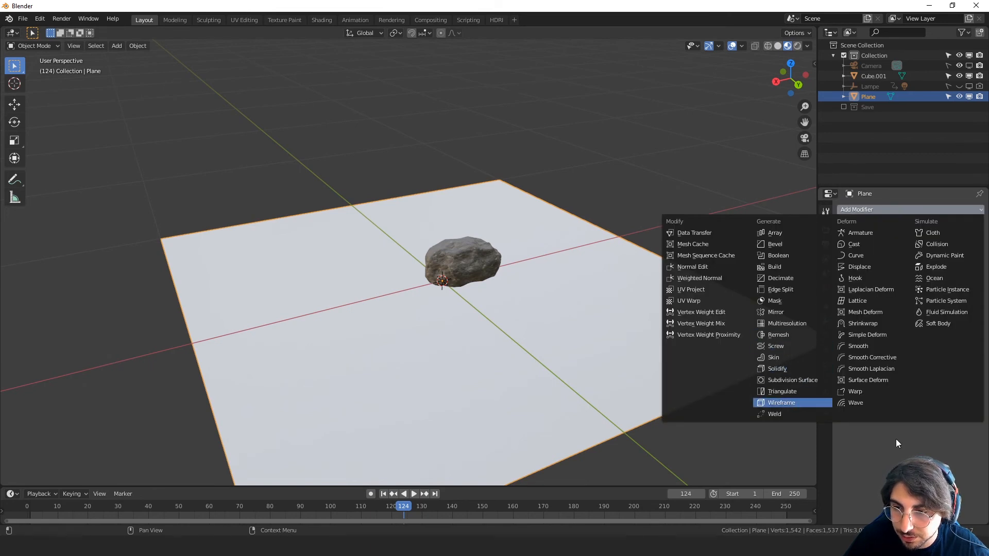
{"action": "left_click", "coordinate": [826, 393]}
{"action": "left_click", "coordinate": [903, 241]}
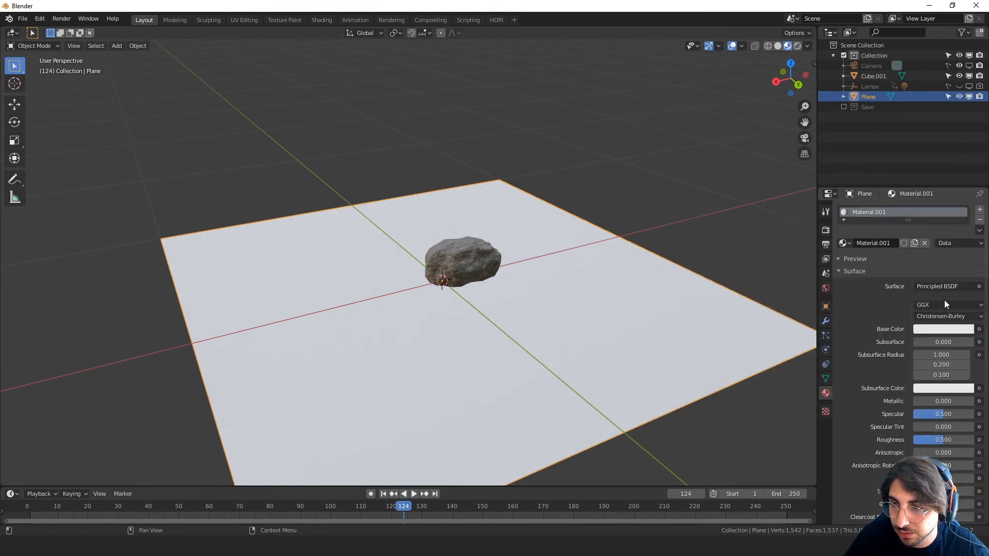
{"action": "left_click", "coordinate": [943, 328]}
{"action": "left_click", "coordinate": [966, 234]}
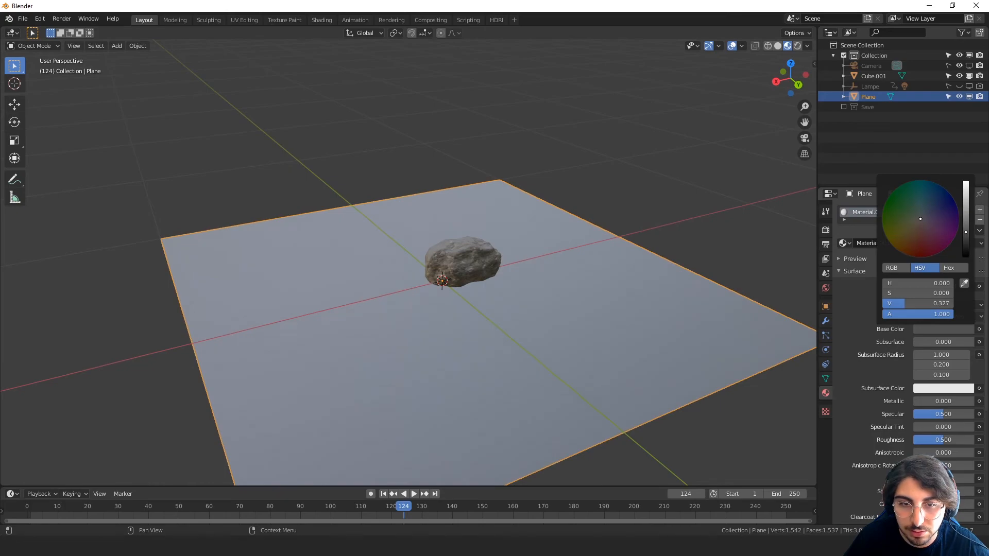
Step: Switch the viewport to Rendered shading and examine the rock on the grey plane up close
{"action": "middle_click_drag", "start_coordinate": [495, 366], "coordinate": [551, 377]}
{"action": "key", "text": "z"}
{"action": "left_click", "coordinate": [529, 246]}
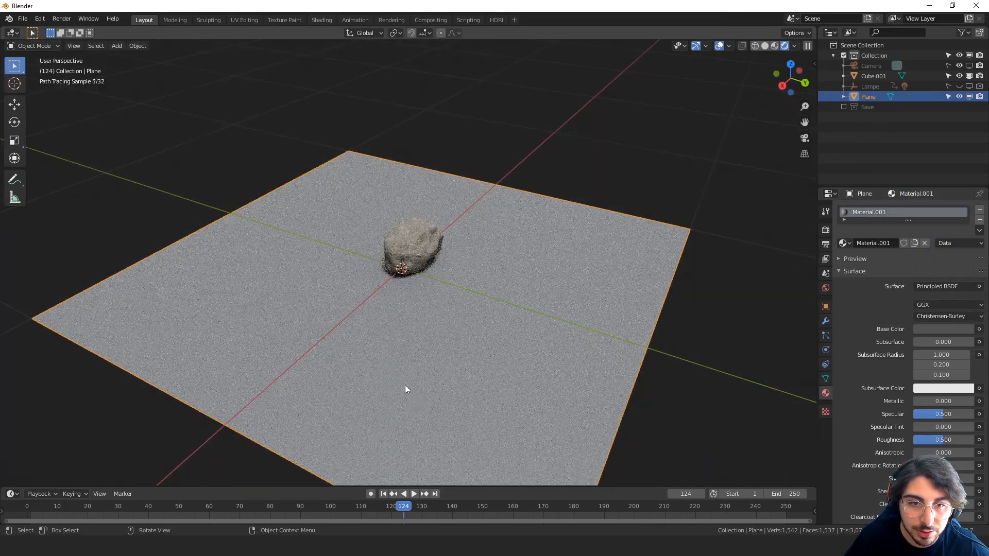
{"action": "middle_click_drag", "start_coordinate": [405, 385], "coordinate": [485, 344]}
{"action": "scroll", "coordinate": [421, 325], "scroll_direction": "up", "scroll_amount": 3}
{"action": "mouse_move", "coordinate": [421, 325]}
{"action": "middle_mouse_down"}
{"action": "mouse_move", "coordinate": [427, 345]}
{"action": "mouse_move", "coordinate": [597, 346]}
{"action": "mouse_move", "coordinate": [570, 349]}
{"action": "middle_mouse_up"}
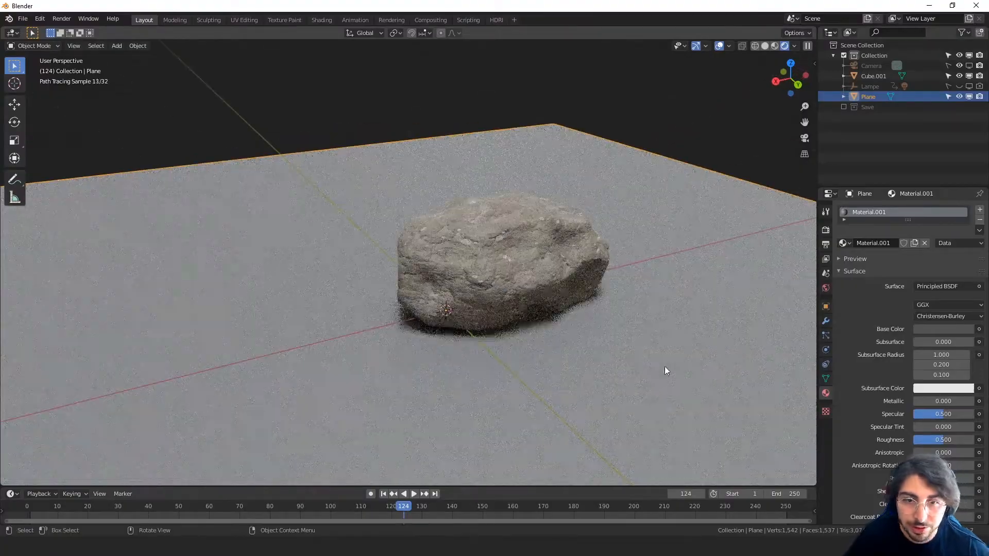
Step: Examine the rendered rock and its shadow on the ground plane from several angles
{"action": "middle_click_drag", "start_coordinate": [655, 325], "coordinate": [539, 318], "text": "shift"}
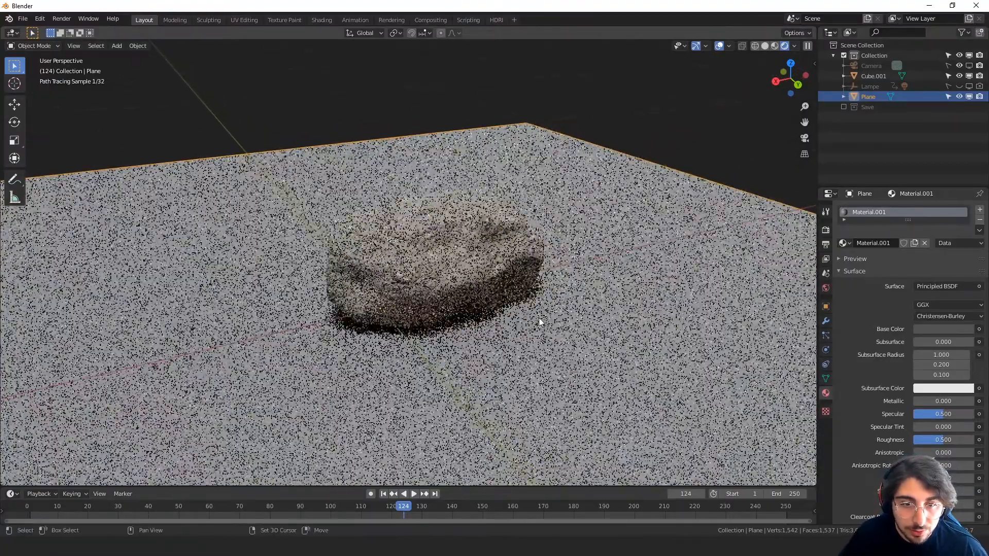
{"action": "mouse_move", "coordinate": [656, 332]}
{"action": "middle_mouse_down"}
{"action": "mouse_move", "coordinate": [617, 325]}
{"action": "mouse_move", "coordinate": [662, 340]}
{"action": "mouse_move", "coordinate": [654, 346]}
{"action": "middle_mouse_up"}
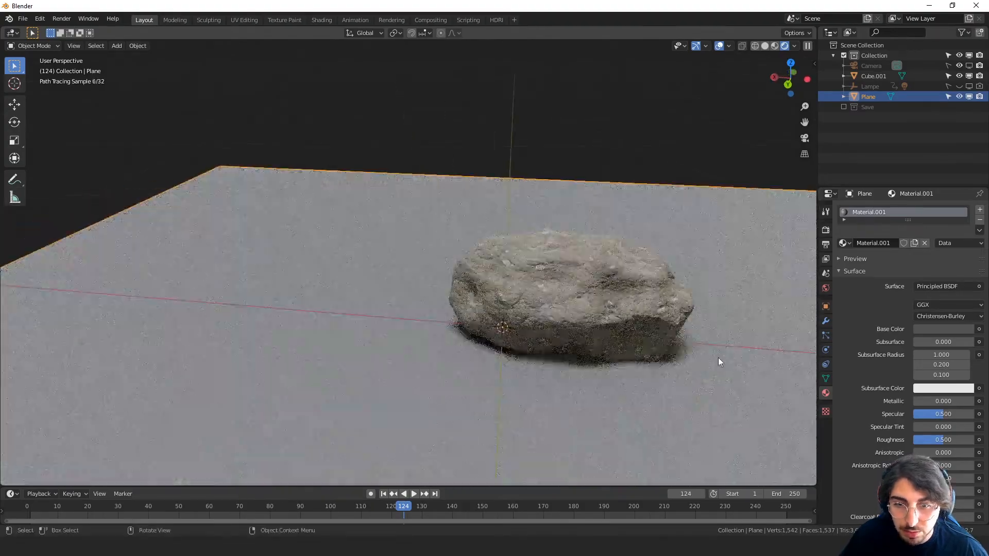
{"action": "middle_click_drag", "start_coordinate": [720, 362], "coordinate": [680, 352], "text": "shift"}
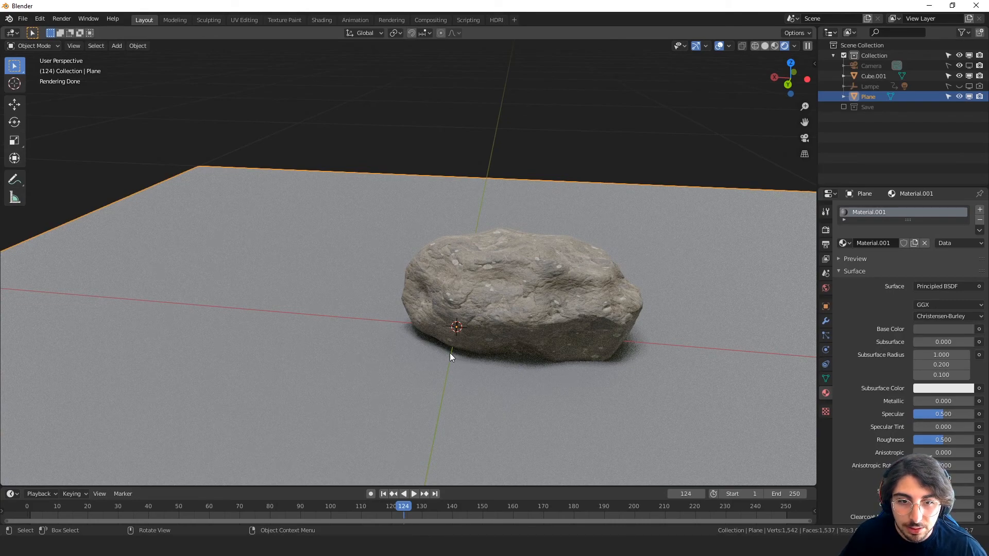
{"action": "mouse_move", "coordinate": [449, 353]}
{"action": "middle_mouse_down"}
{"action": "mouse_move", "coordinate": [479, 358]}
{"action": "mouse_move", "coordinate": [449, 360]}
{"action": "middle_mouse_up"}
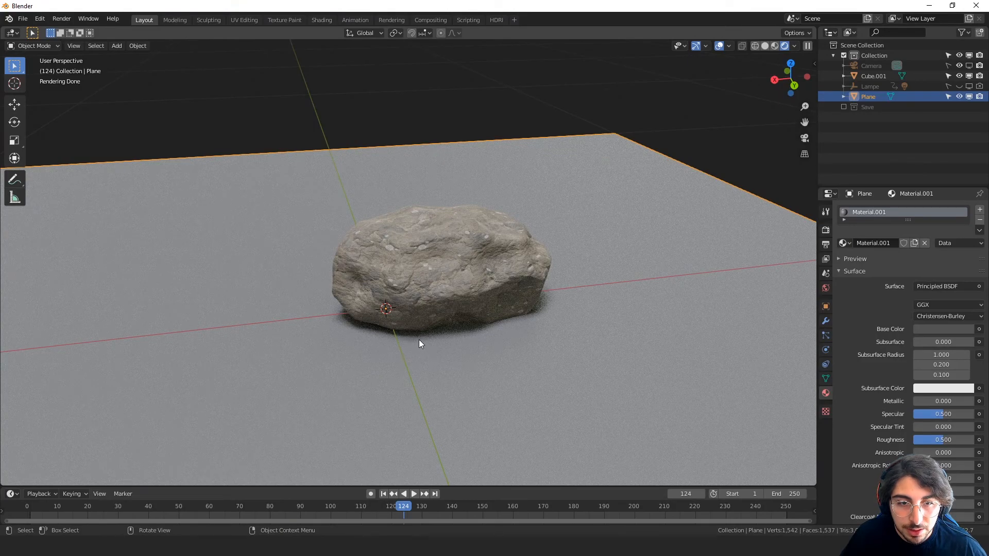
{"action": "scroll", "coordinate": [420, 340], "scroll_direction": "up", "scroll_amount": 4}
Step: Switch the viewport to Material Preview shading and inspect the rock's surface texture up close and from another angle
{"action": "key", "text": "z"}
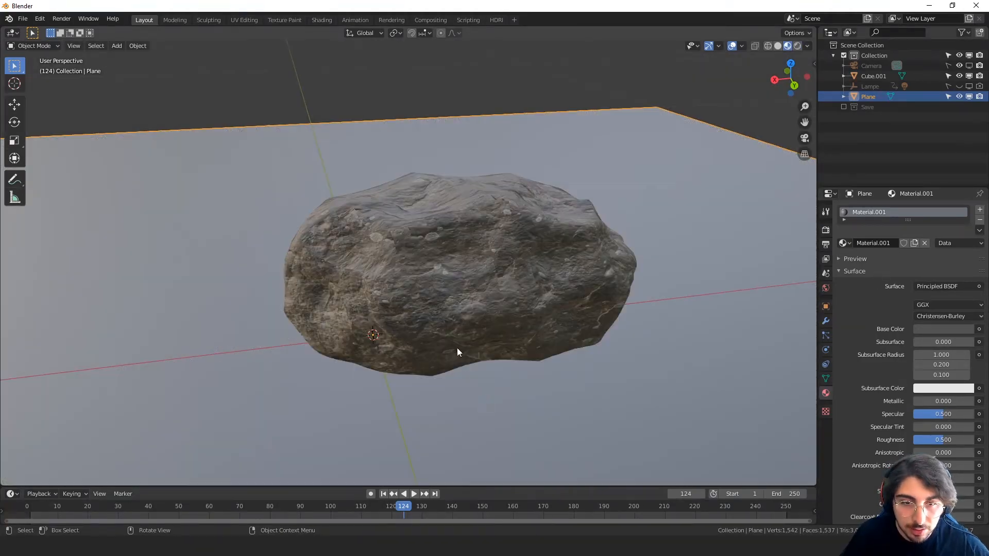
{"action": "scroll", "coordinate": [558, 351], "scroll_direction": "up", "scroll_amount": 4}
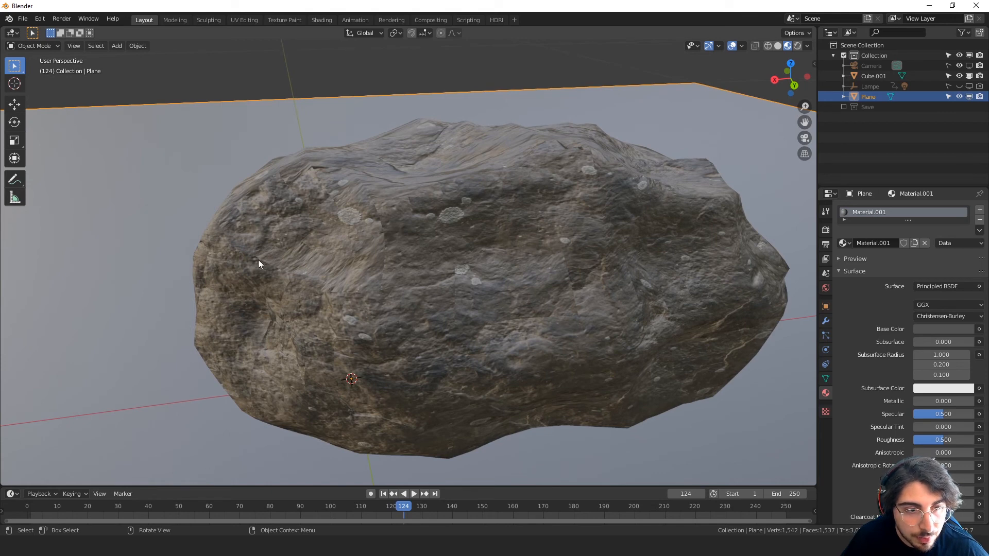
{"action": "scroll", "coordinate": [518, 264], "scroll_direction": "down", "scroll_amount": 4}
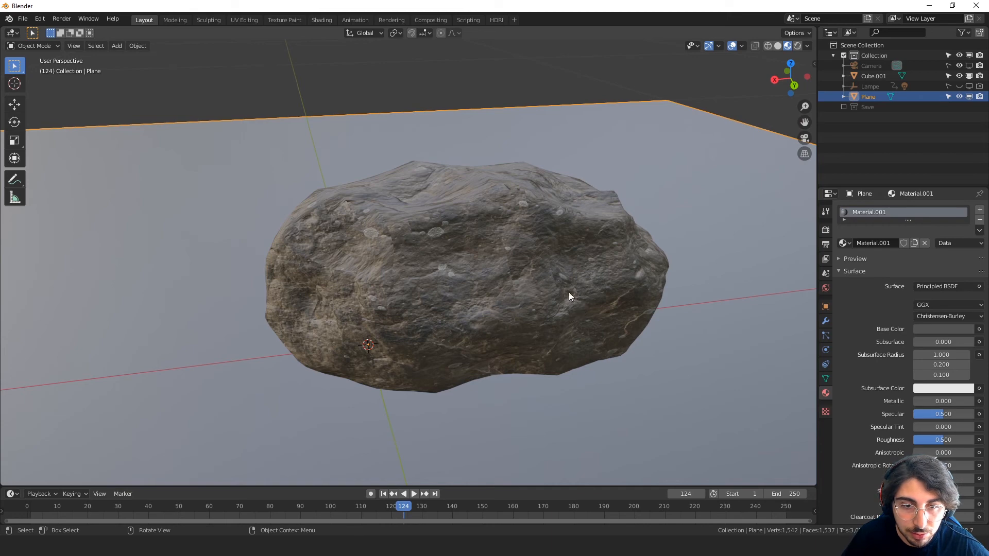
{"action": "middle_click_drag", "start_coordinate": [329, 289], "coordinate": [236, 321]}
{"action": "middle_click_drag", "start_coordinate": [344, 355], "coordinate": [212, 345]}
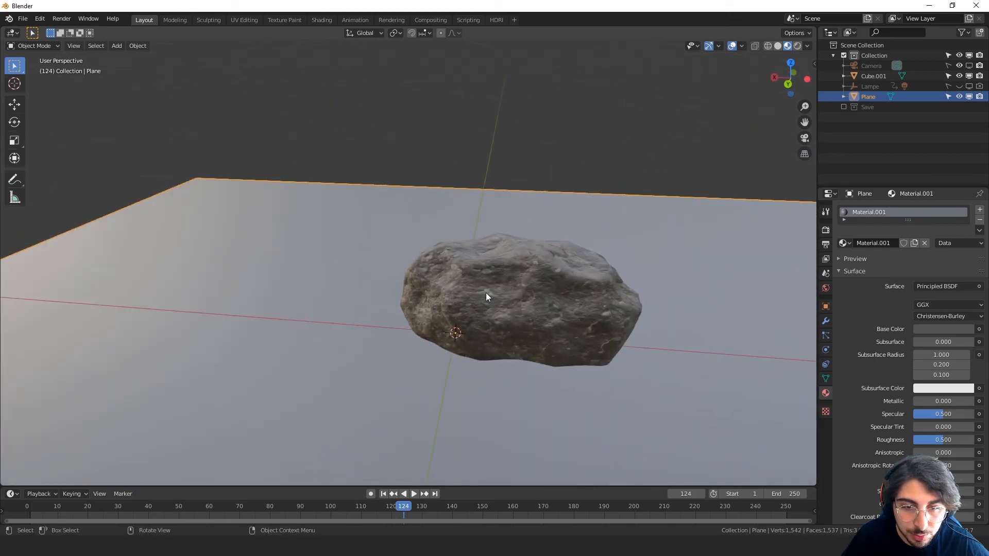
Step: Switch the viewport to Solid shading to view the rock's untextured shape
{"action": "key", "text": "z"}
{"action": "left_click", "coordinate": [511, 360]}
{"action": "key", "text": "z"}
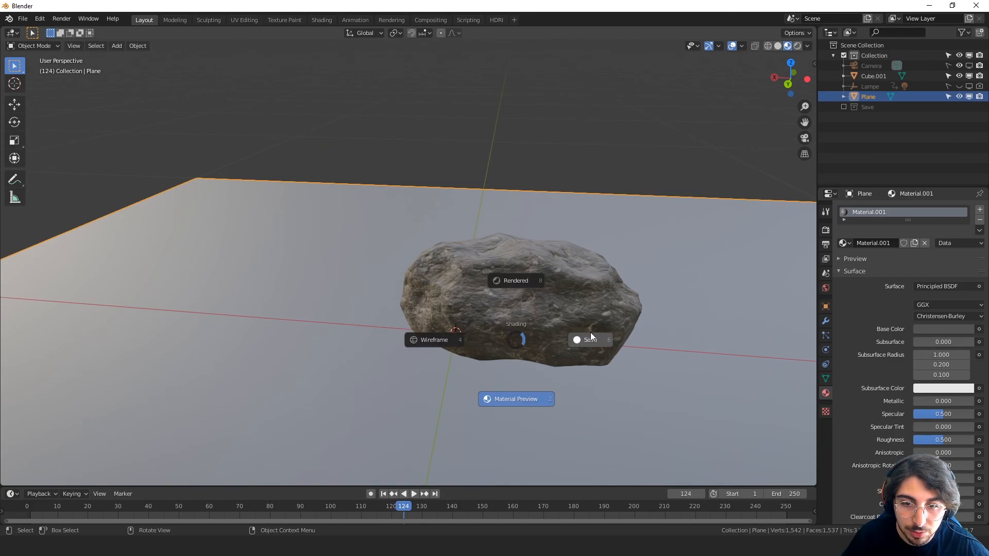
{"action": "left_click", "coordinate": [591, 337]}
Step: Return the viewport to Rendered shading and examine the rock on the plane from a lower angle
{"action": "key", "text": "z"}
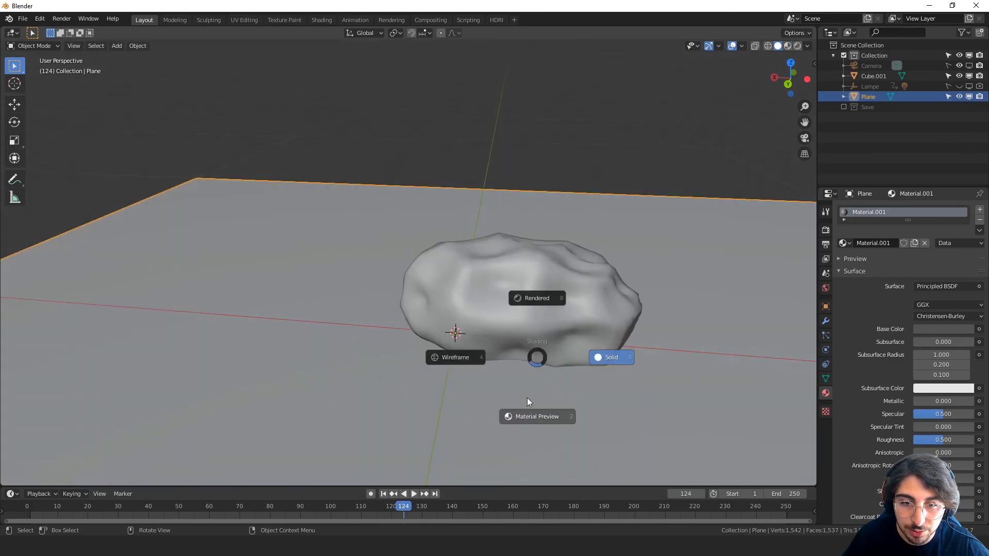
{"action": "left_click", "coordinate": [612, 356]}
{"action": "scroll", "coordinate": [494, 388], "scroll_direction": "up", "scroll_amount": 2}
{"action": "scroll", "coordinate": [493, 387], "scroll_direction": "down", "scroll_amount": 7}
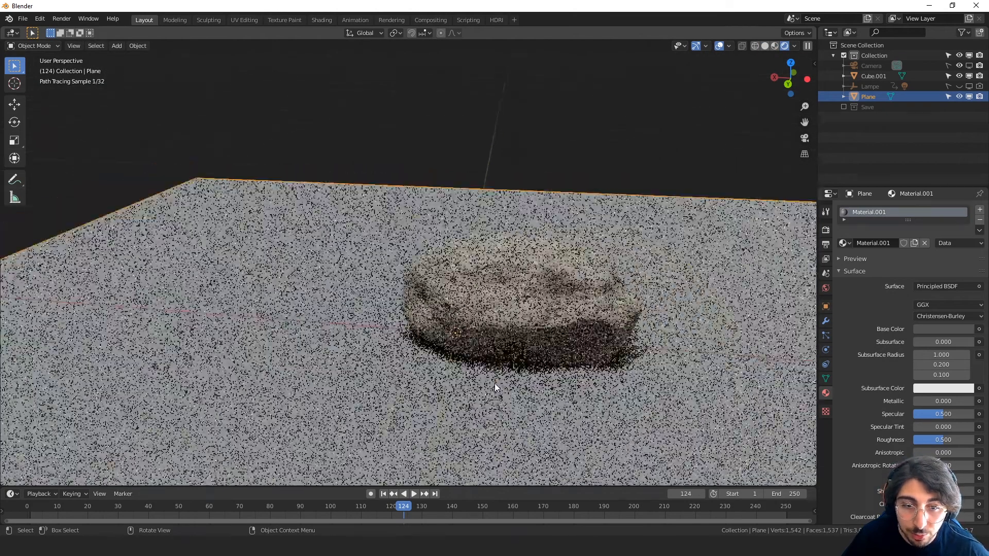
{"action": "middle_click_drag", "start_coordinate": [496, 384], "coordinate": [524, 373]}
{"action": "mouse_move", "coordinate": [422, 395]}
{"action": "middle_mouse_down"}
{"action": "mouse_move", "coordinate": [462, 391]}
{"action": "mouse_move", "coordinate": [378, 395]}
{"action": "mouse_move", "coordinate": [531, 405]}
{"action": "middle_mouse_up"}
{"action": "scroll", "coordinate": [446, 373], "scroll_direction": "up", "scroll_amount": 3}
{"action": "scroll", "coordinate": [531, 404], "scroll_direction": "up", "scroll_amount": 1}
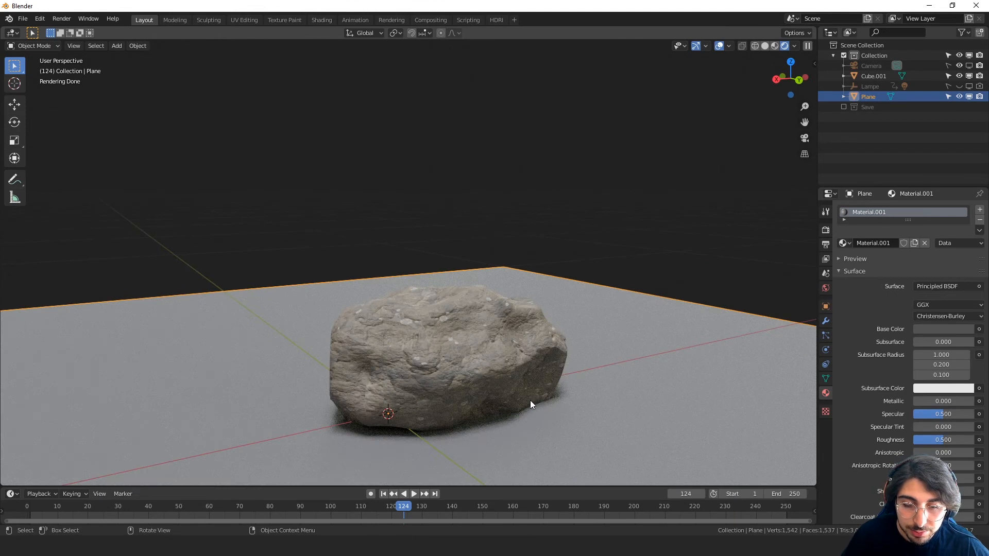